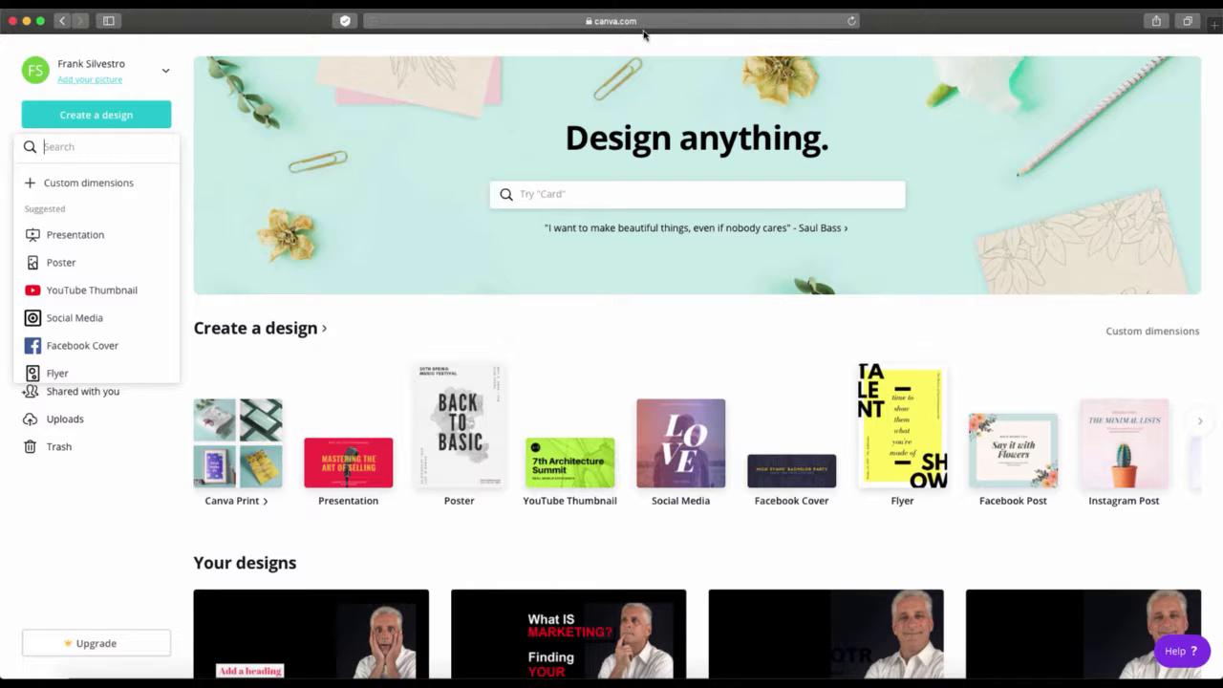
Create a new blank design using the YouTube Thumbnail format.
{"action": "left_click", "coordinate": [128, 118]}
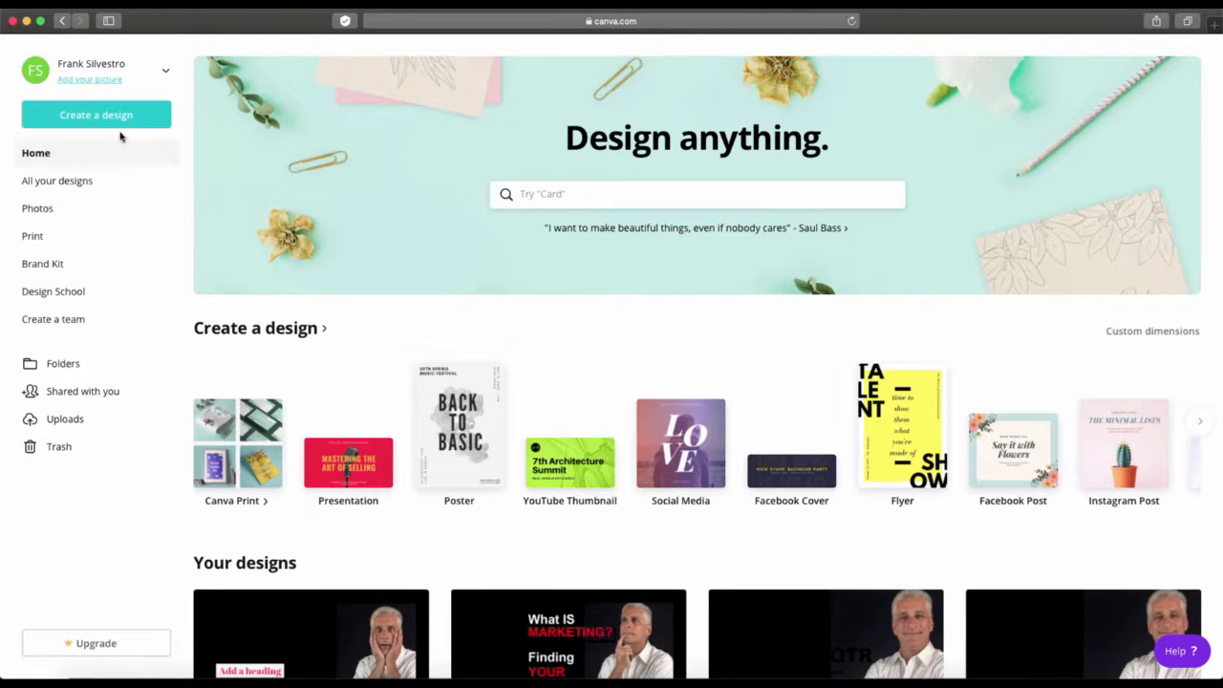
{"action": "left_click", "coordinate": [118, 124]}
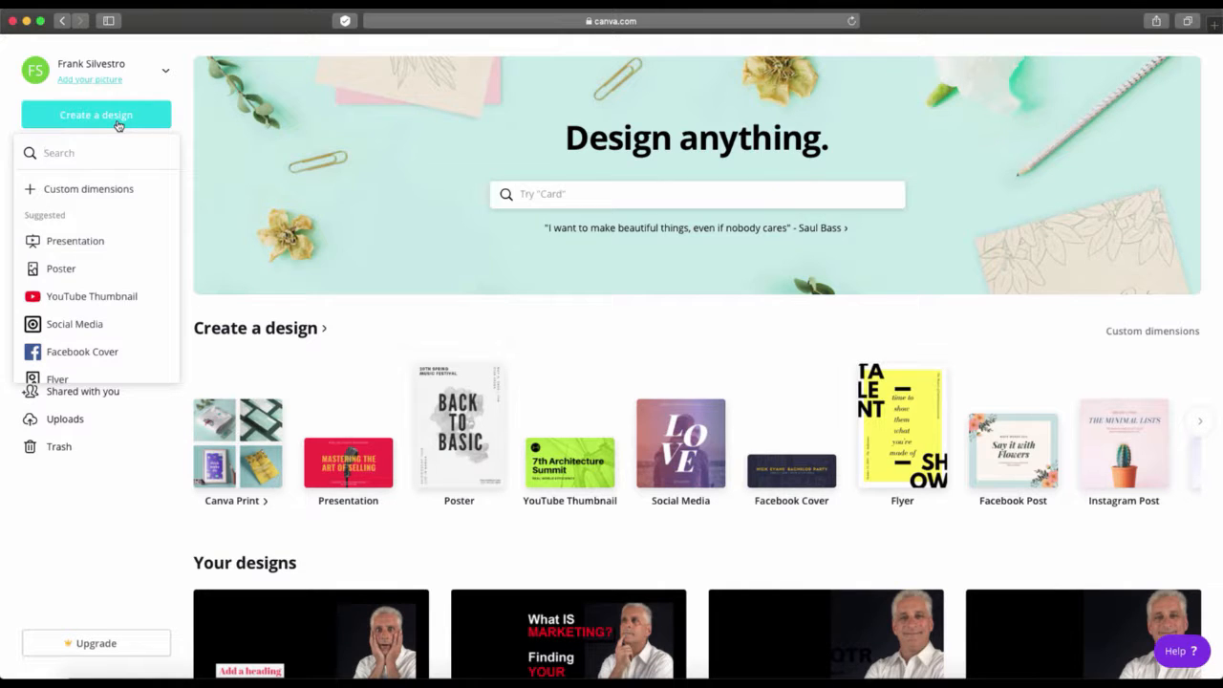
{"action": "left_click", "coordinate": [111, 298]}
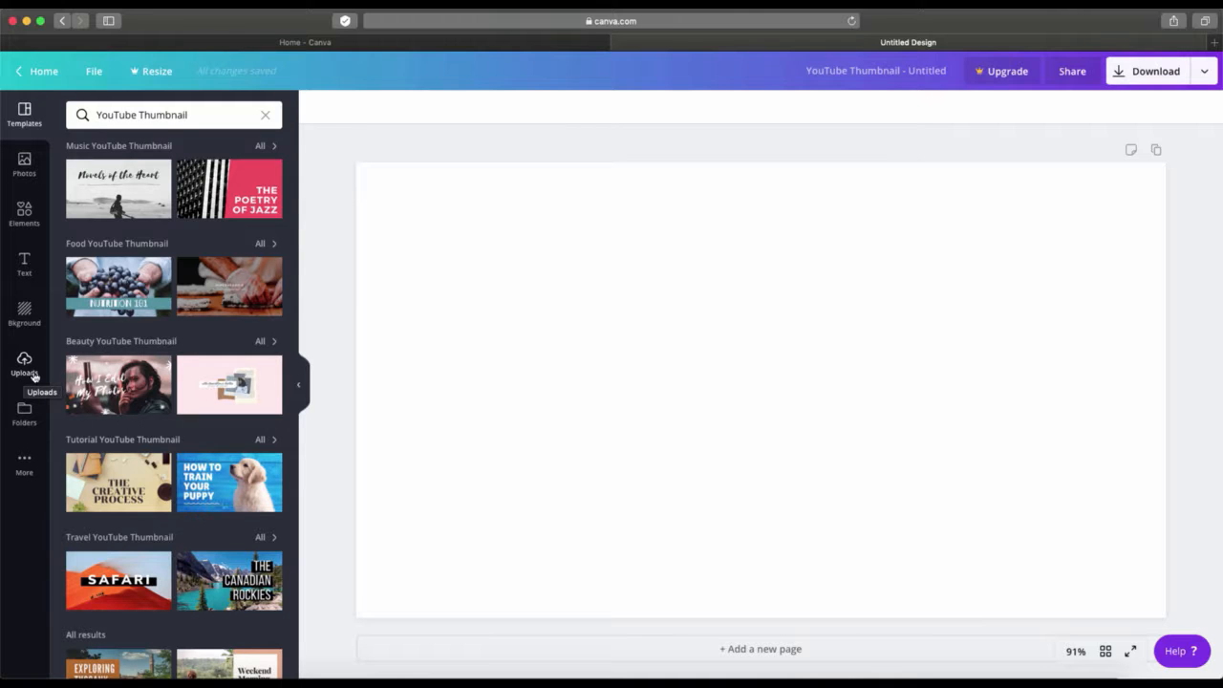
{"action": "scroll", "coordinate": [191, 289], "scroll_direction": "down", "scroll_amount": 2}
{"action": "scroll", "coordinate": [191, 288], "scroll_direction": "down", "scroll_amount": 10}
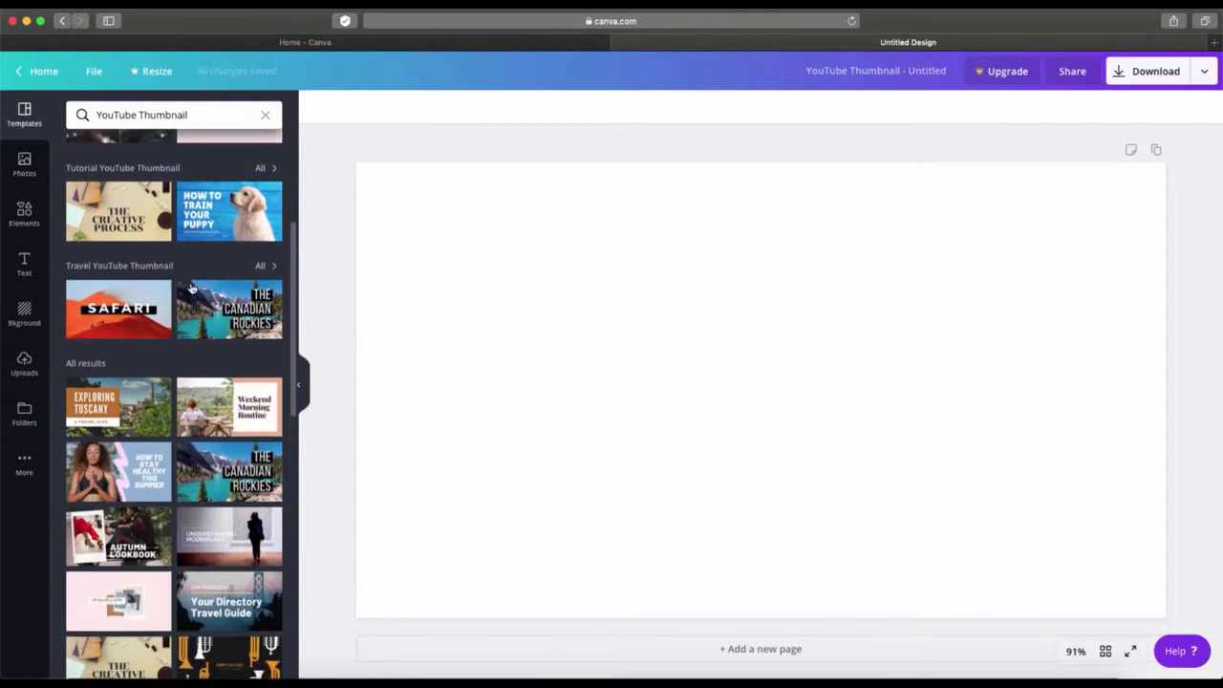
{"action": "scroll", "coordinate": [189, 342], "scroll_direction": "up", "scroll_amount": 12}
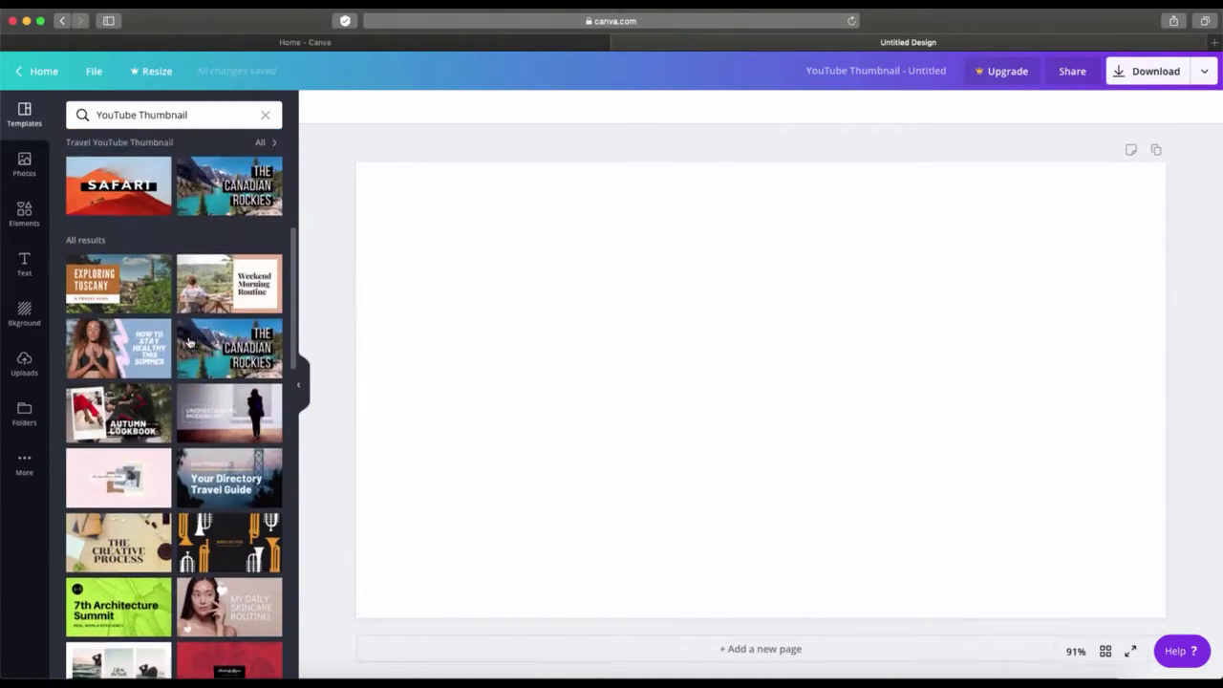
Place the uploaded photo of the smiling man with crossed arms on the right half of the canvas.
{"action": "left_click", "coordinate": [23, 370]}
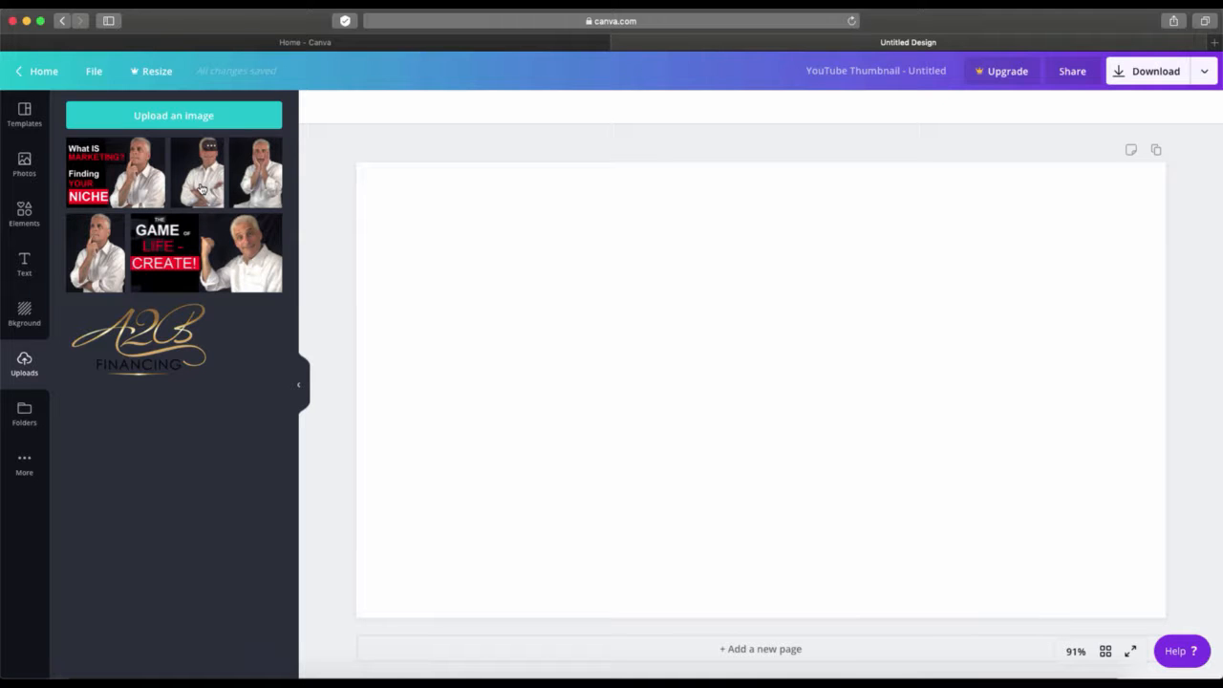
{"action": "left_click_drag", "start_coordinate": [201, 188], "coordinate": [808, 267]}
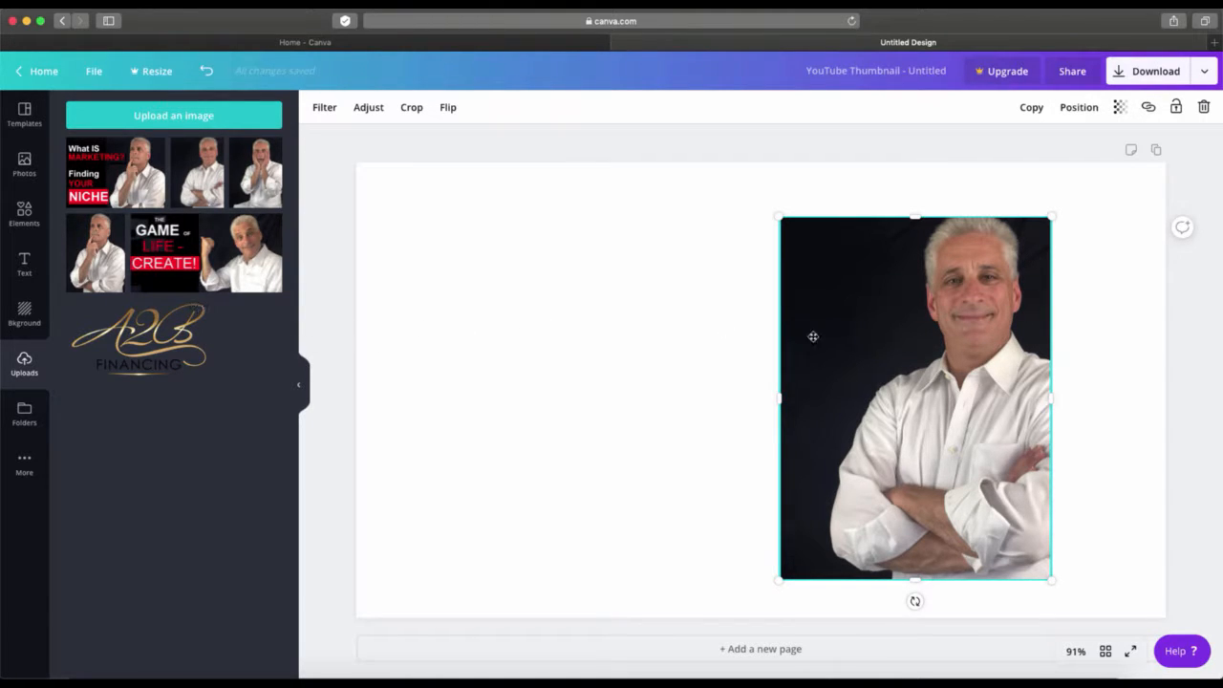
Set the page background to black and shift the photo closer to the canvas's right edge.
{"action": "left_click", "coordinate": [604, 339]}
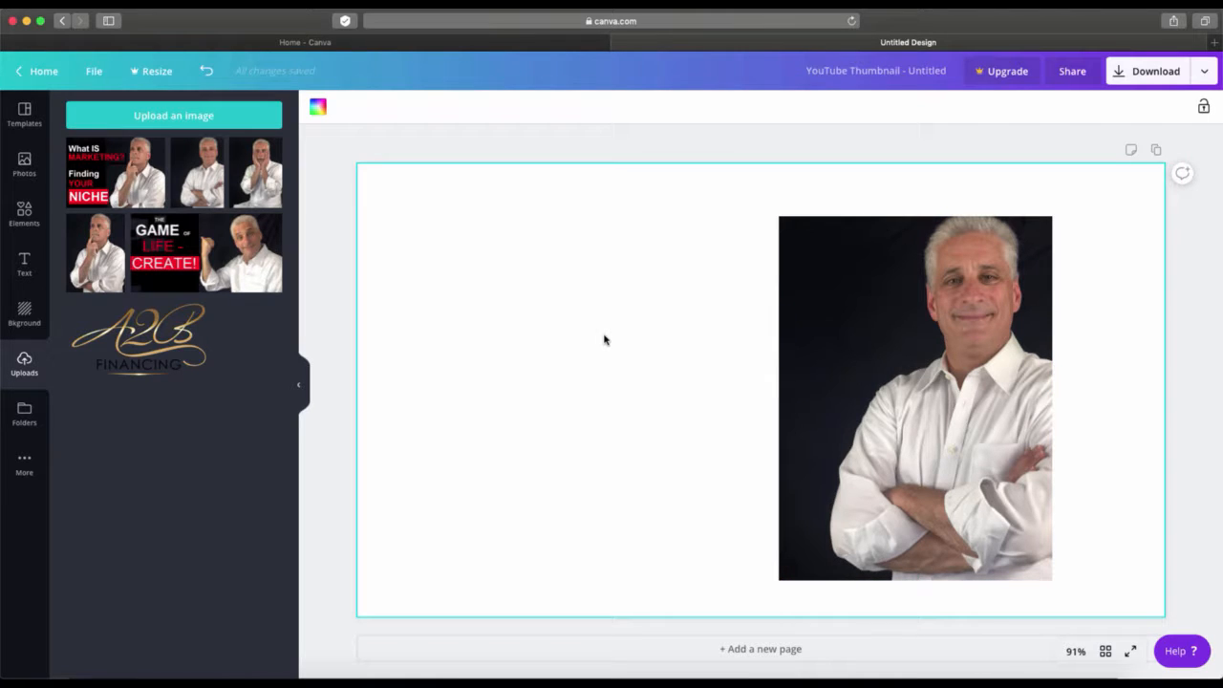
{"action": "left_click", "coordinate": [317, 110]}
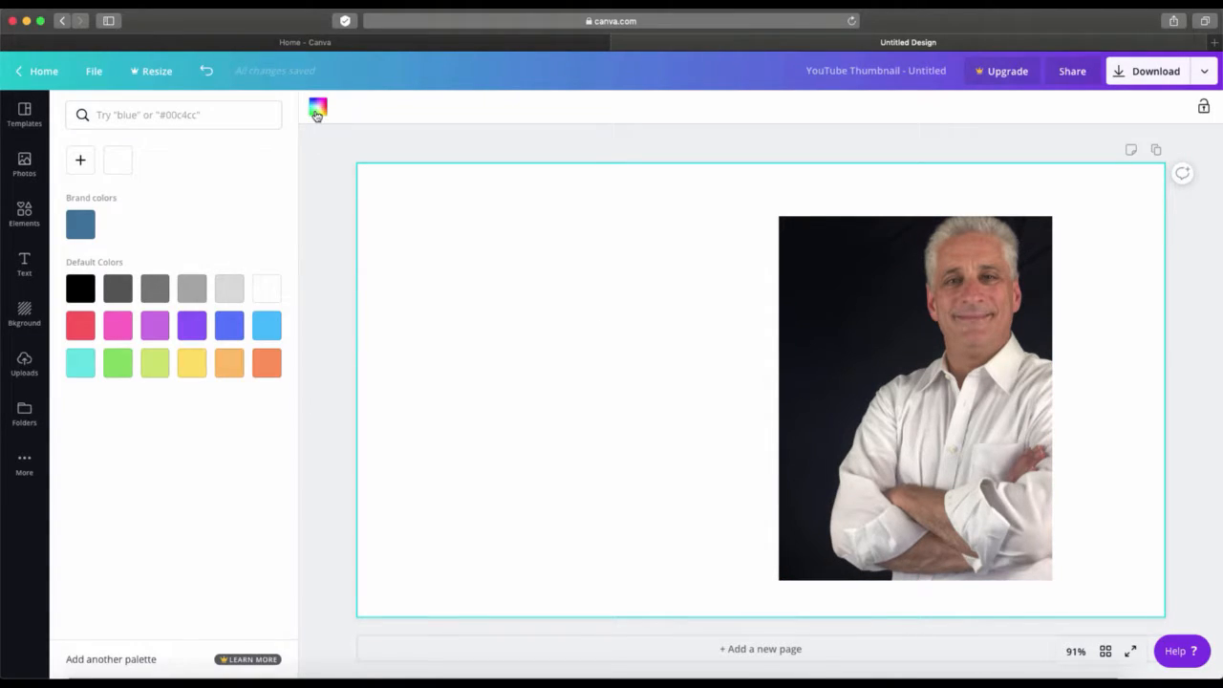
{"action": "left_click", "coordinate": [81, 288]}
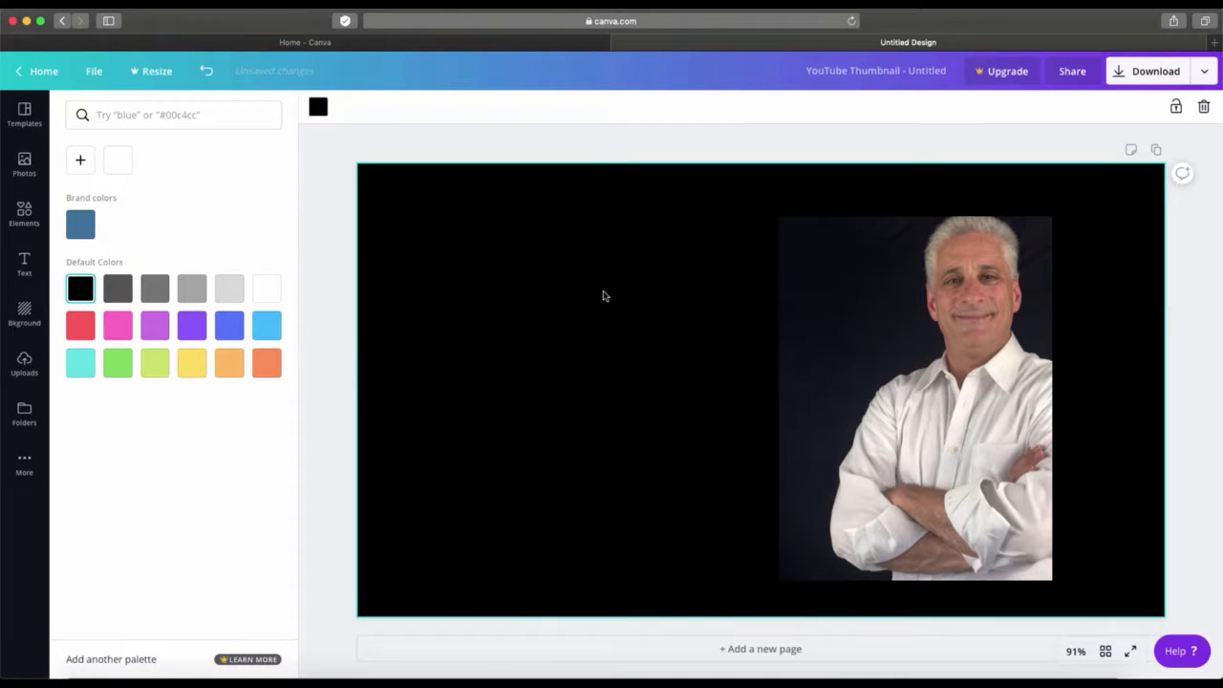
{"action": "left_click_drag", "start_coordinate": [849, 300], "coordinate": [914, 290]}
{"action": "left_click", "coordinate": [694, 297]}
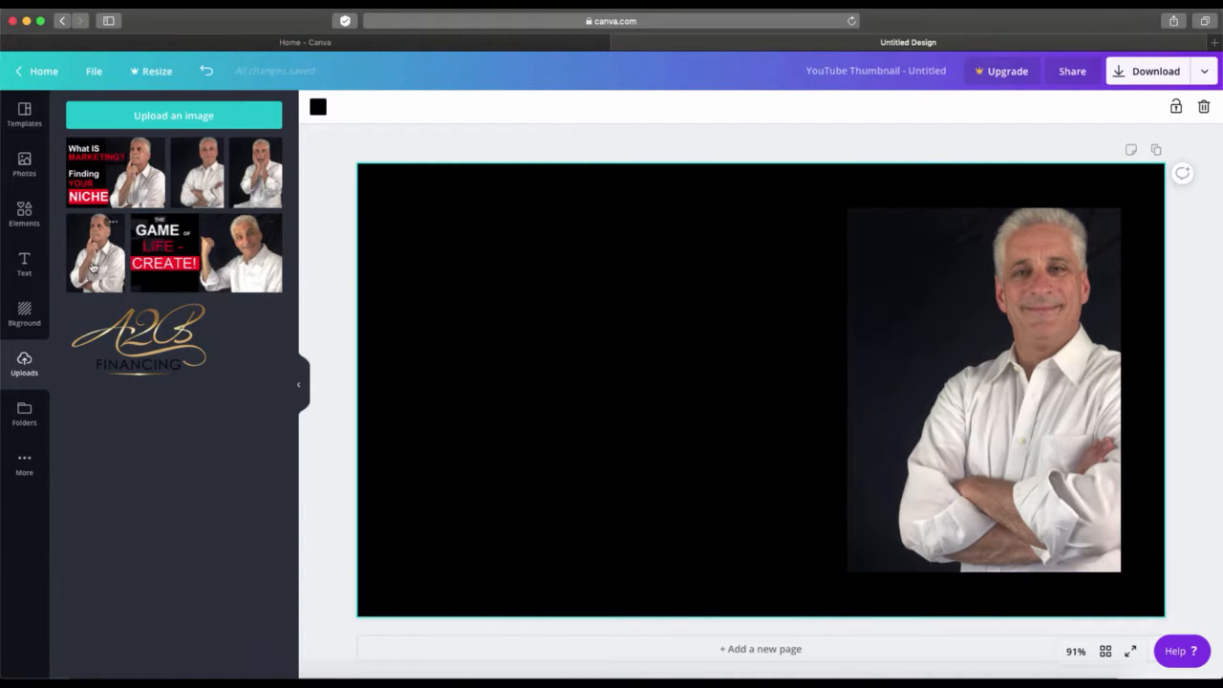
Add a heading text box and move it to the upper left area of the canvas.
{"action": "left_click", "coordinate": [24, 266]}
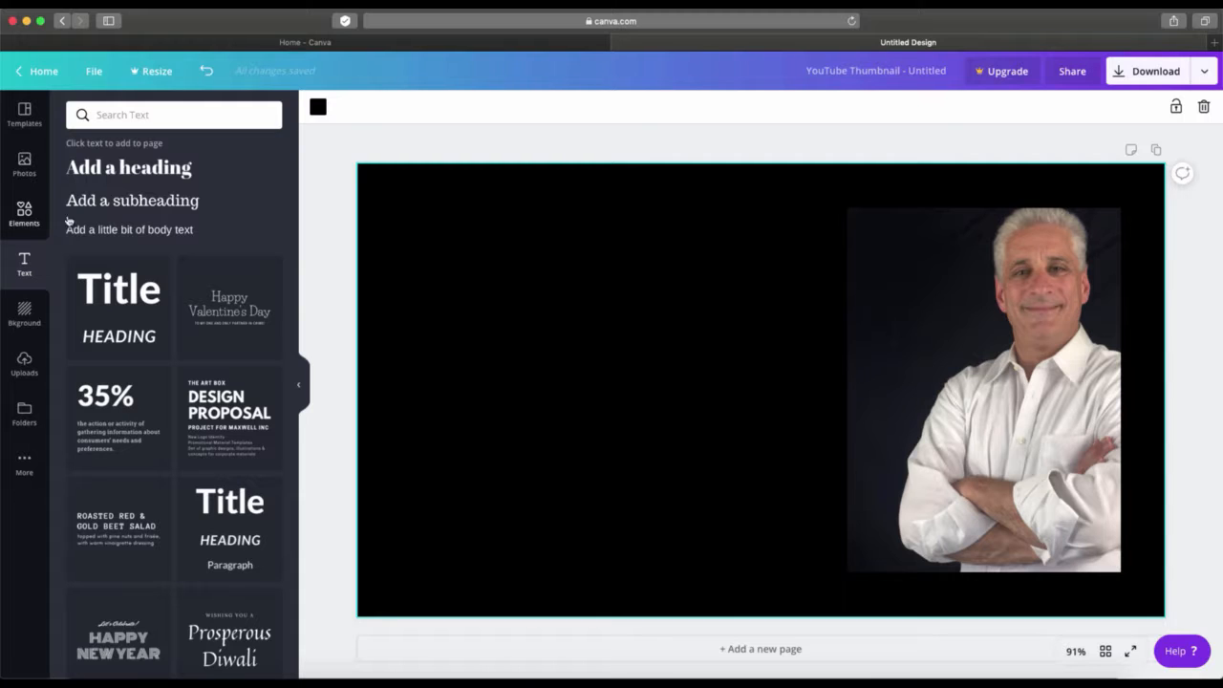
{"action": "left_click", "coordinate": [145, 172]}
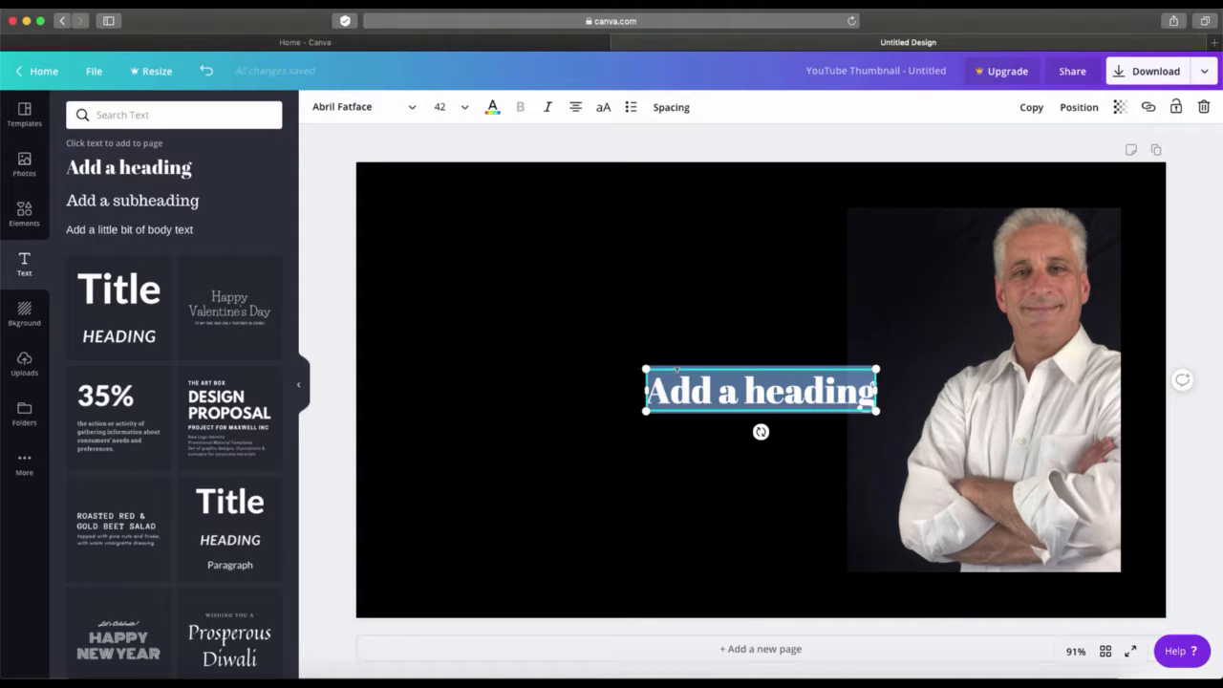
{"action": "left_click", "coordinate": [816, 450]}
{"action": "left_click_drag", "start_coordinate": [767, 394], "coordinate": [534, 255]}
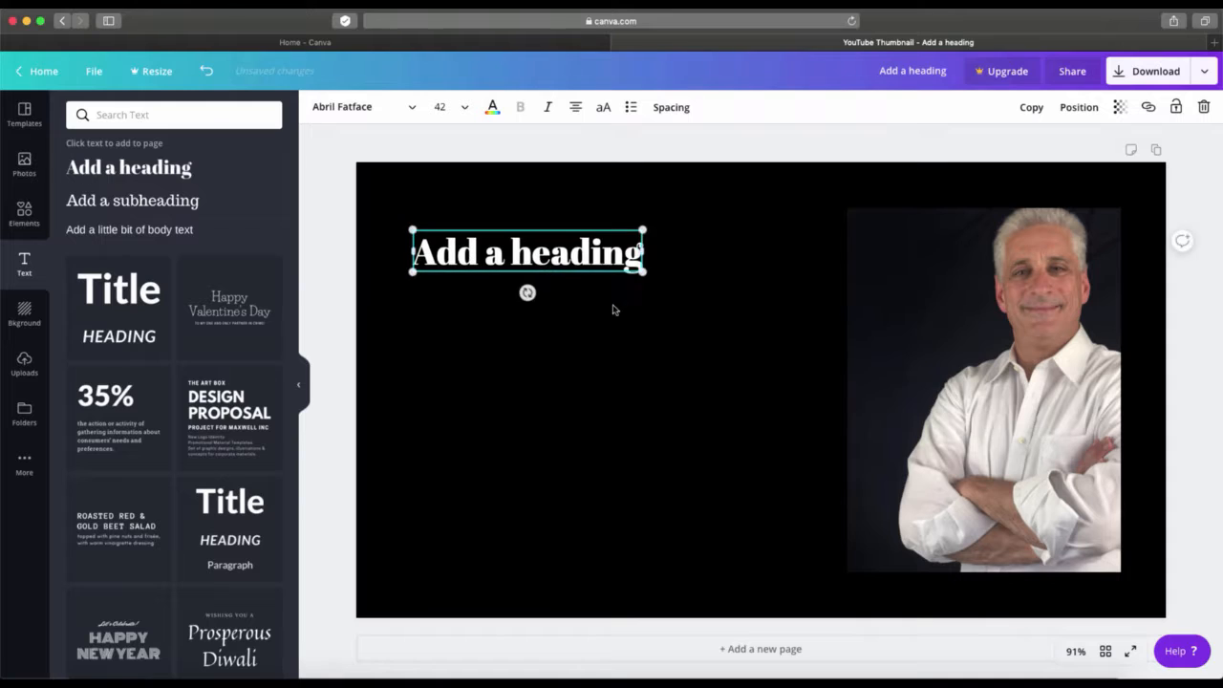
Set the heading's font to Aileron Heavy and enlarge the text to size 45.2.
{"action": "left_click", "coordinate": [411, 108]}
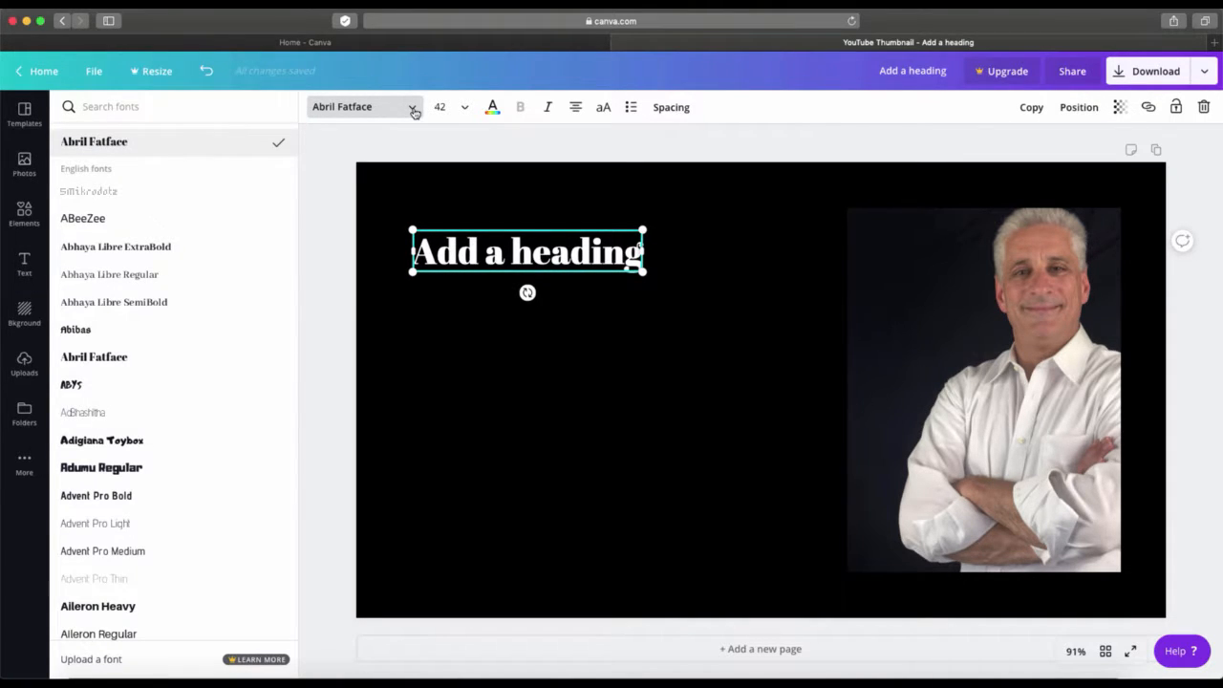
{"action": "left_click", "coordinate": [197, 221]}
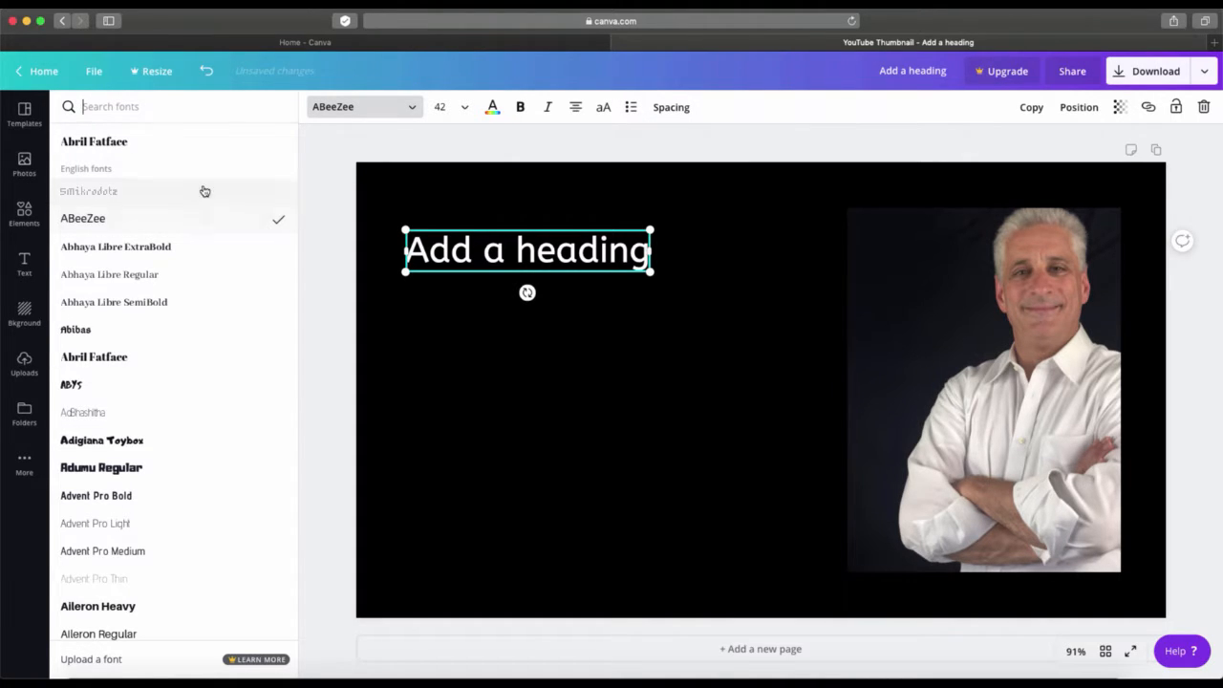
{"action": "left_click", "coordinate": [133, 607]}
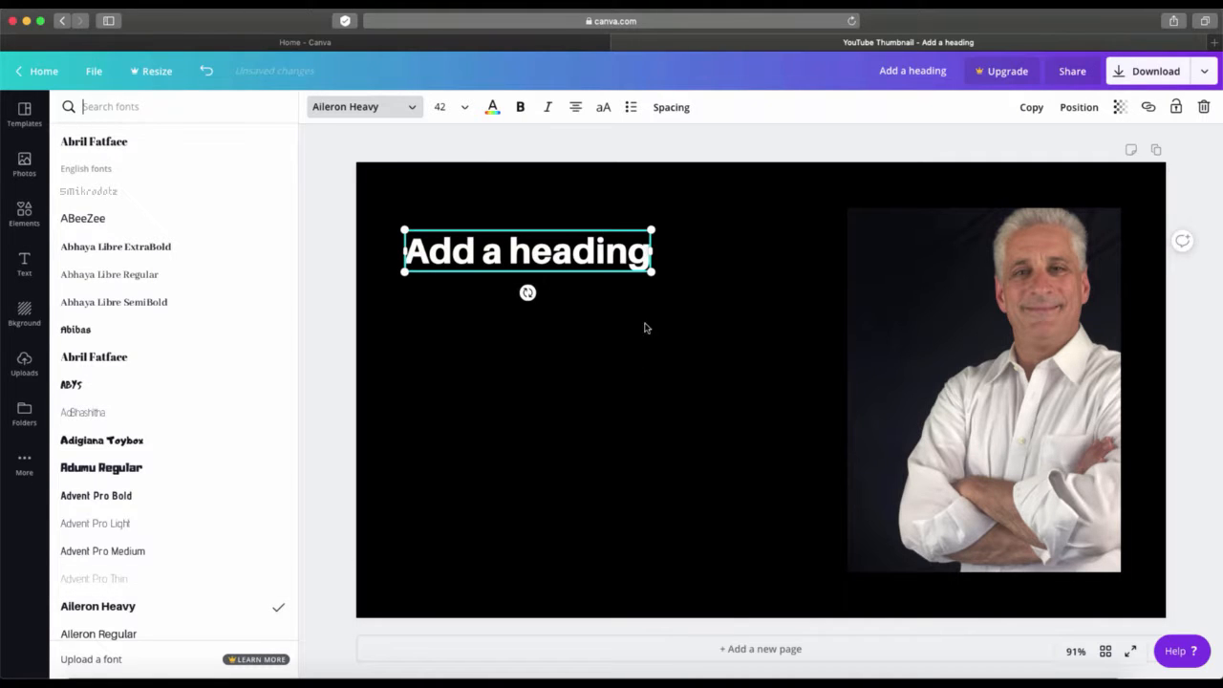
{"action": "left_click_drag", "start_coordinate": [653, 275], "coordinate": [672, 281]}
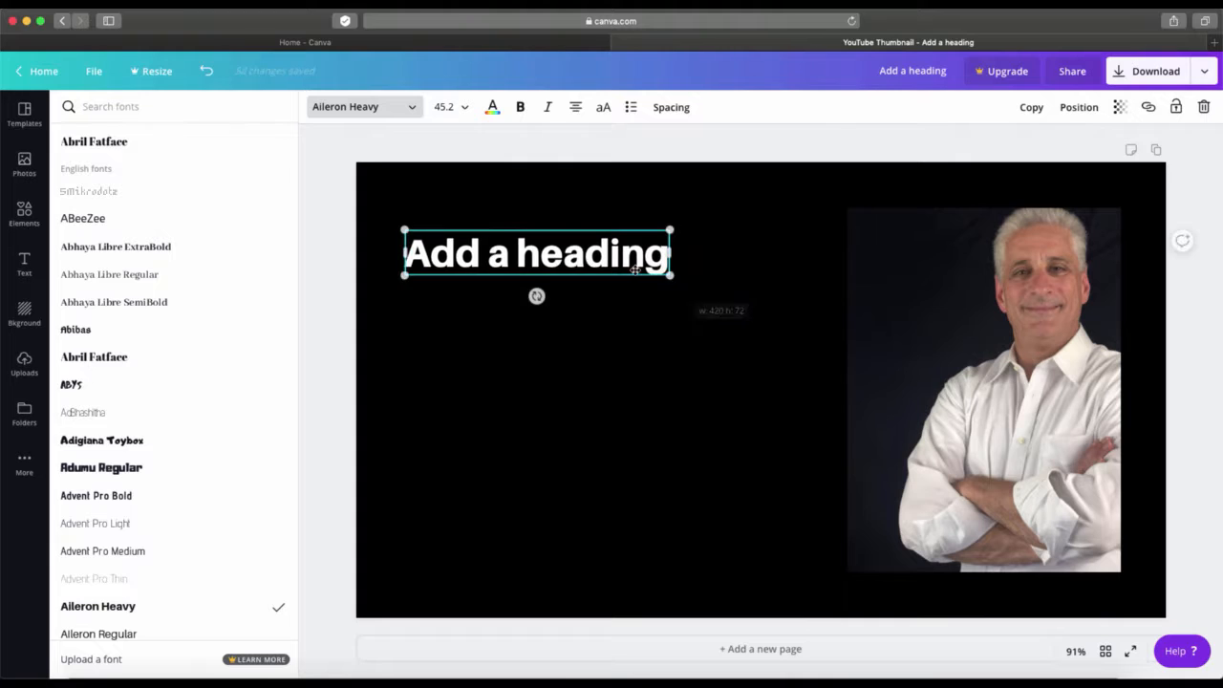
Replace the heading text with "HOW TO" and move it slightly left and up.
{"action": "double_click", "coordinate": [636, 252]}
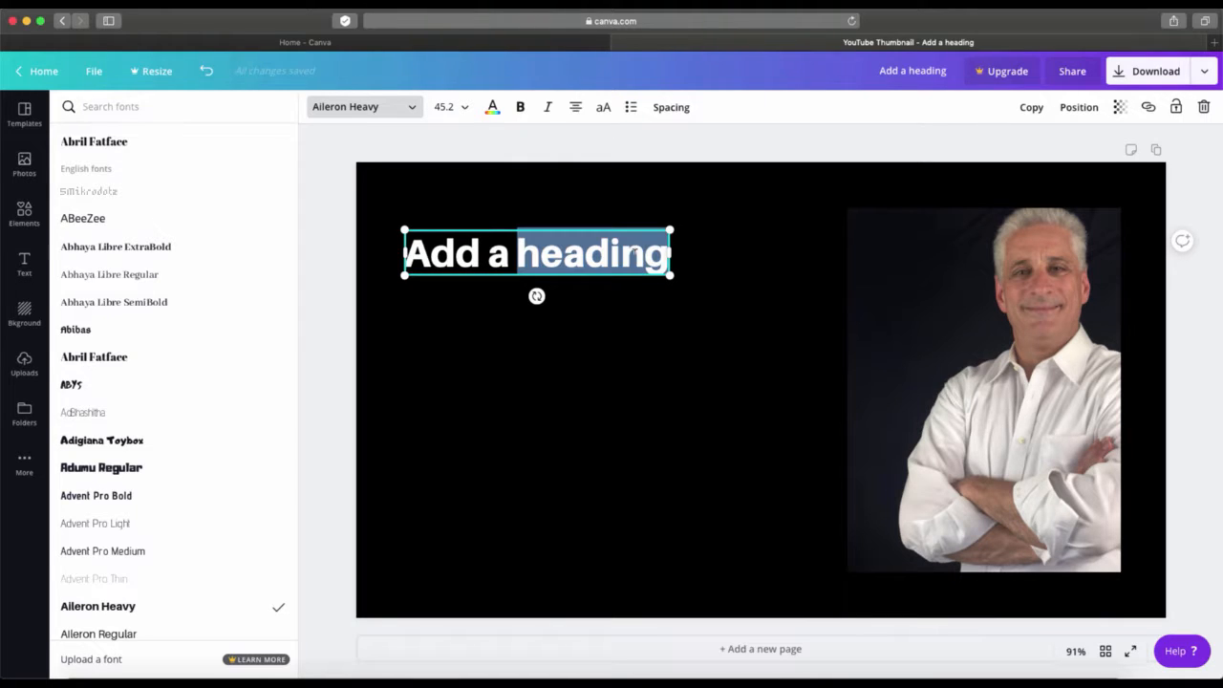
{"action": "key", "text": "BackSpace"}
{"action": "key", "text": "BackSpace"}
{"action": "key", "text": "BackSpace"}
{"action": "key", "text": "BackSpace"}
{"action": "key", "text": "BackSpace"}
{"action": "key", "text": "BackSpace"}
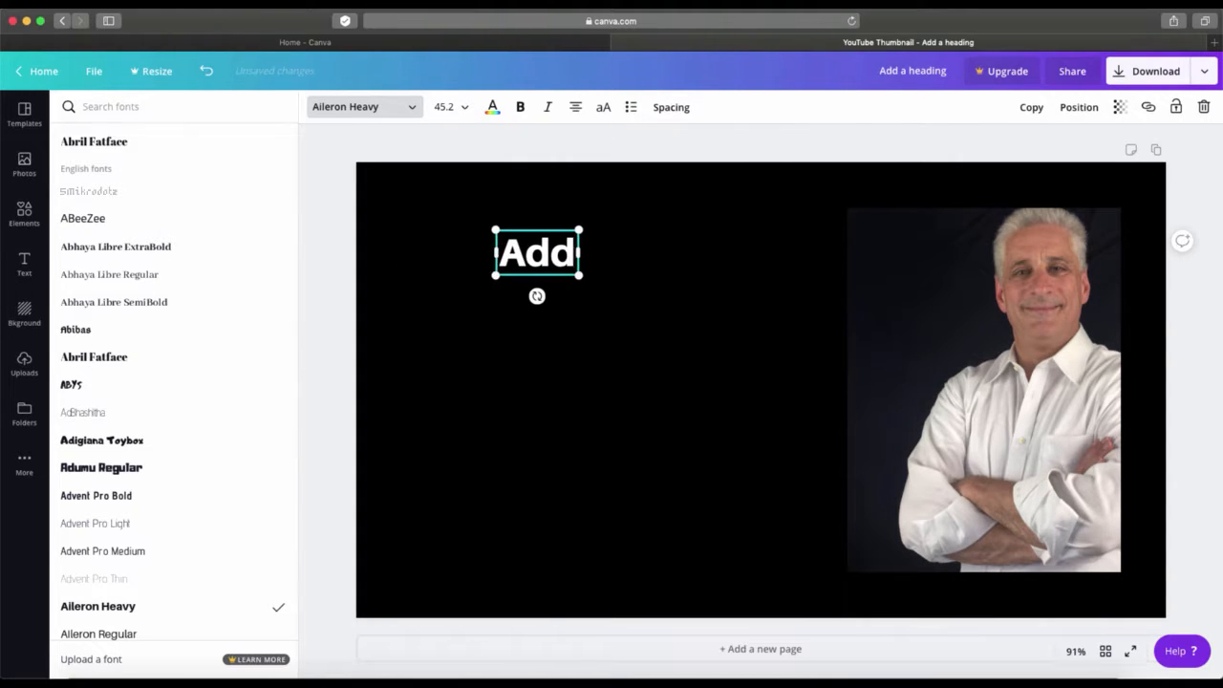
{"action": "key", "text": "BackSpace"}
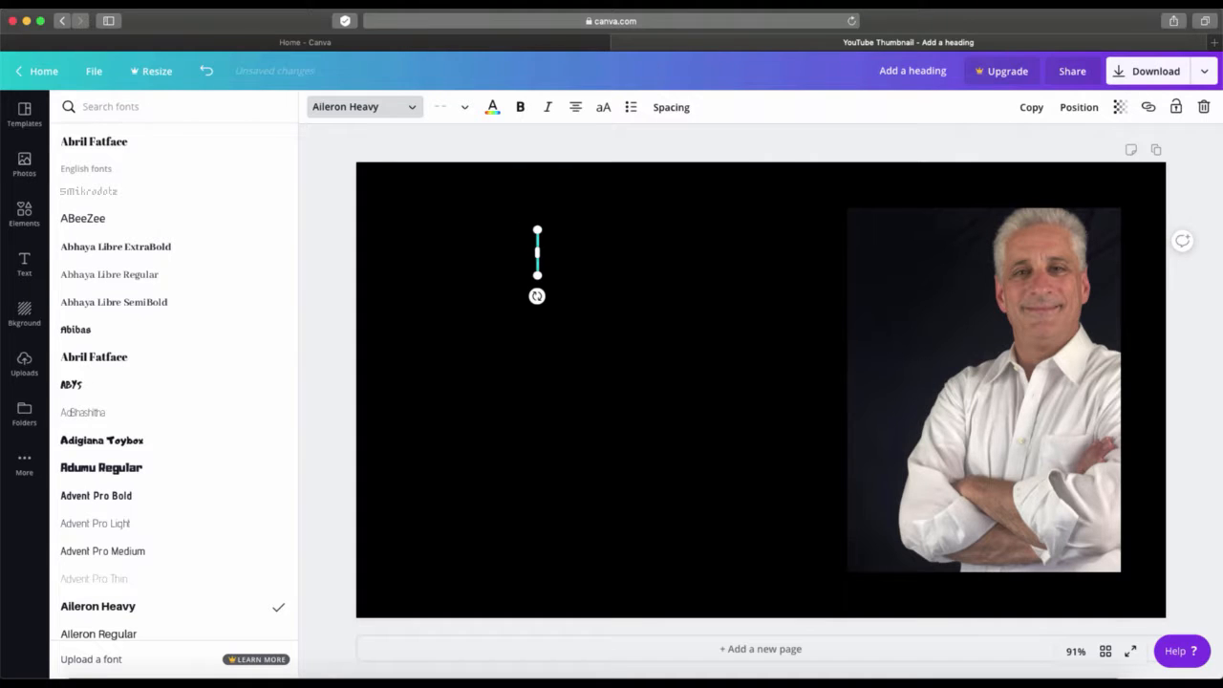
{"action": "type", "text": "HOW"}
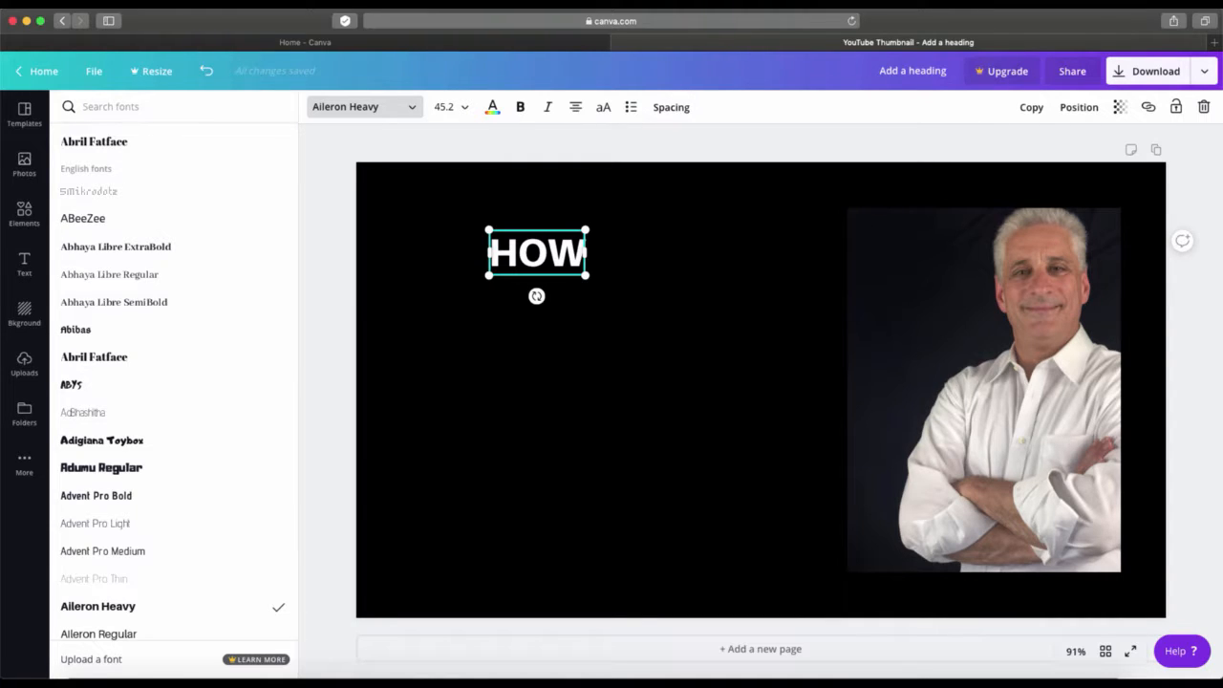
{"action": "type", "text": "to"}
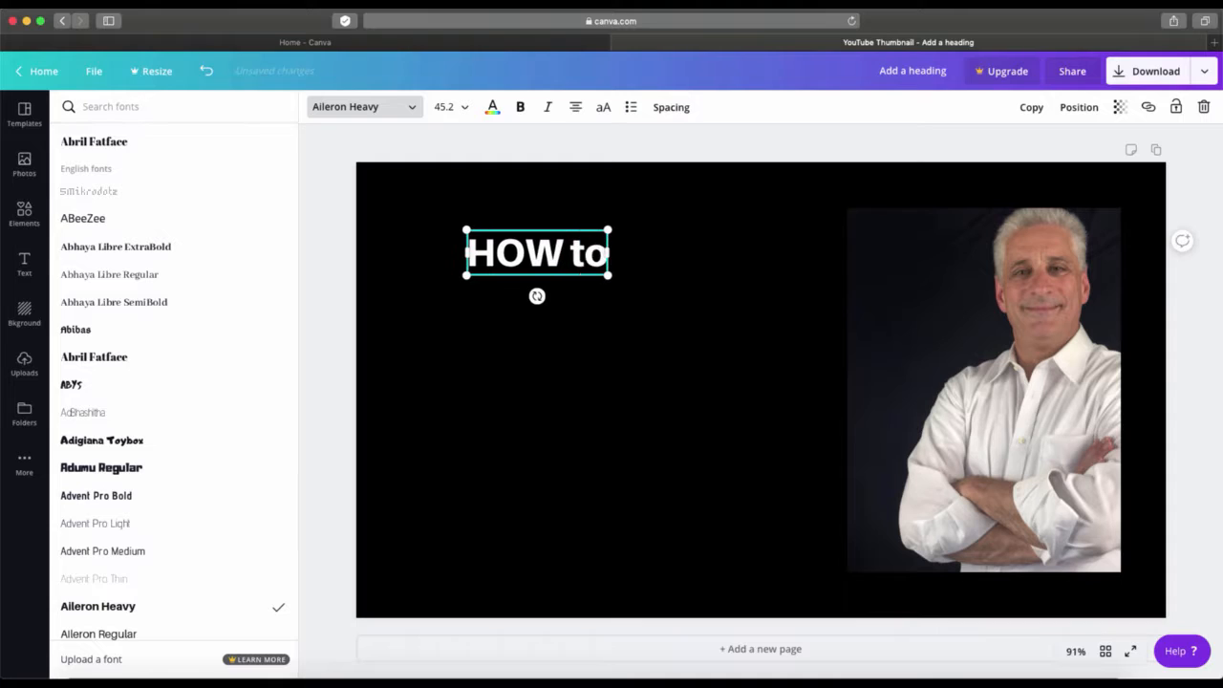
{"action": "key", "text": "BackSpace"}
{"action": "key", "text": "BackSpace"}
{"action": "type", "text": "TO"}
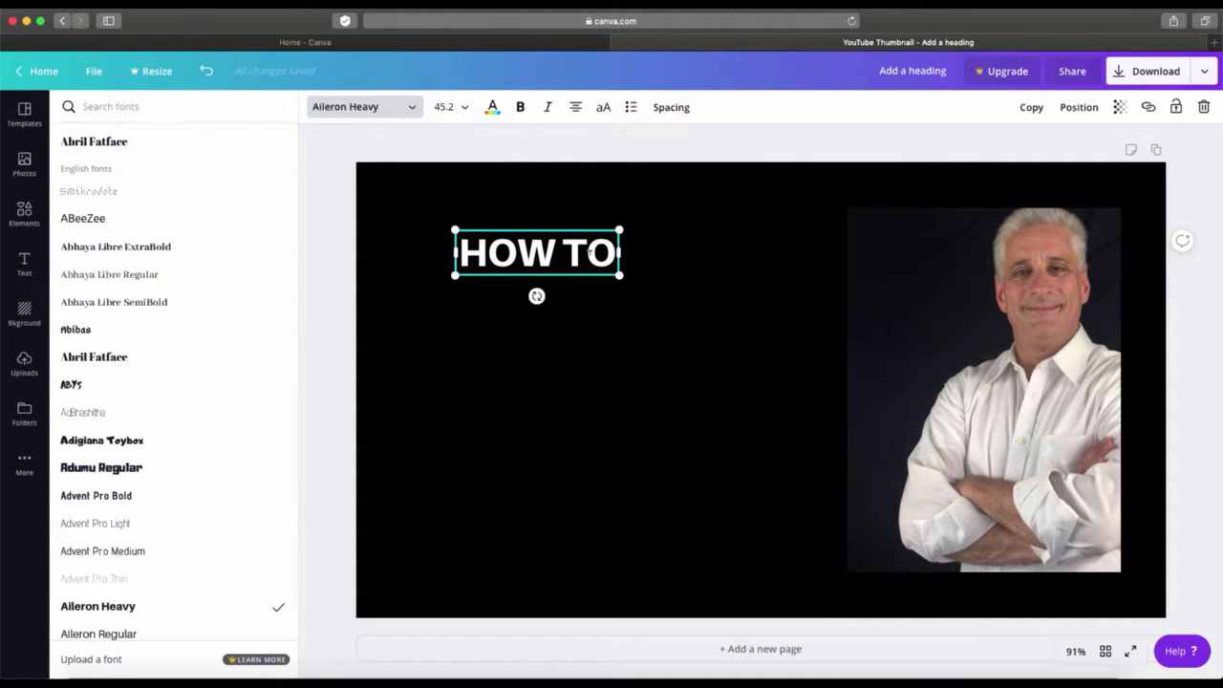
{"action": "left_click", "coordinate": [644, 259]}
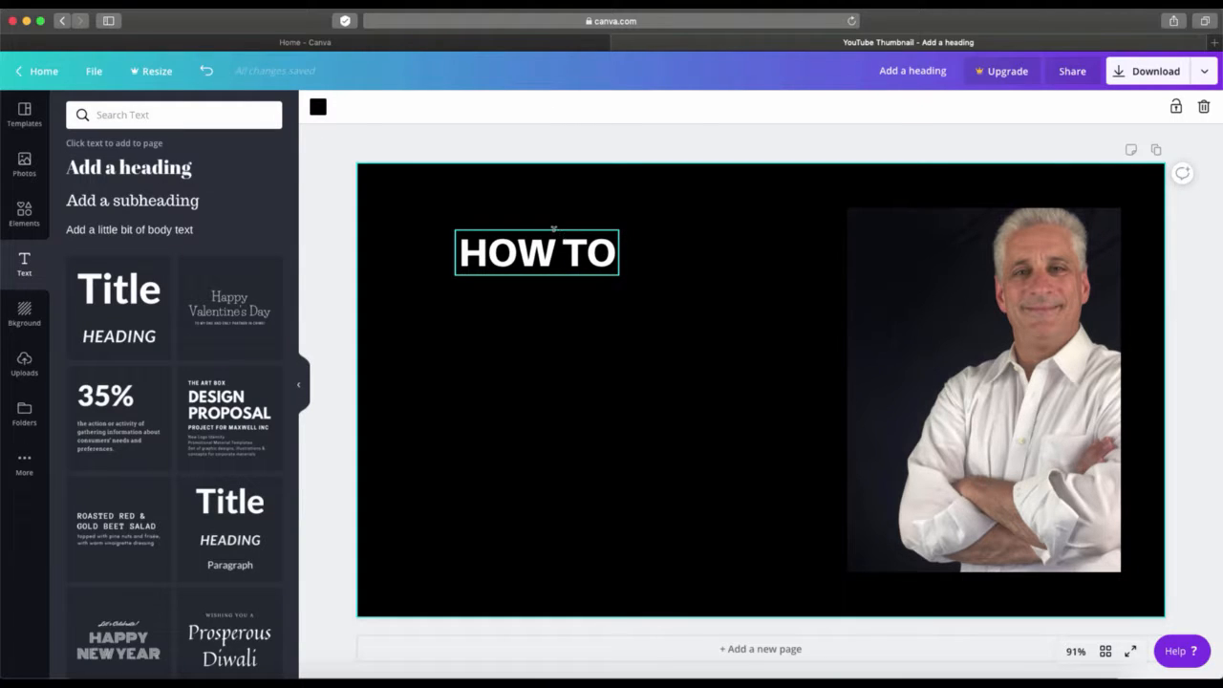
{"action": "left_click_drag", "start_coordinate": [524, 250], "coordinate": [488, 246]}
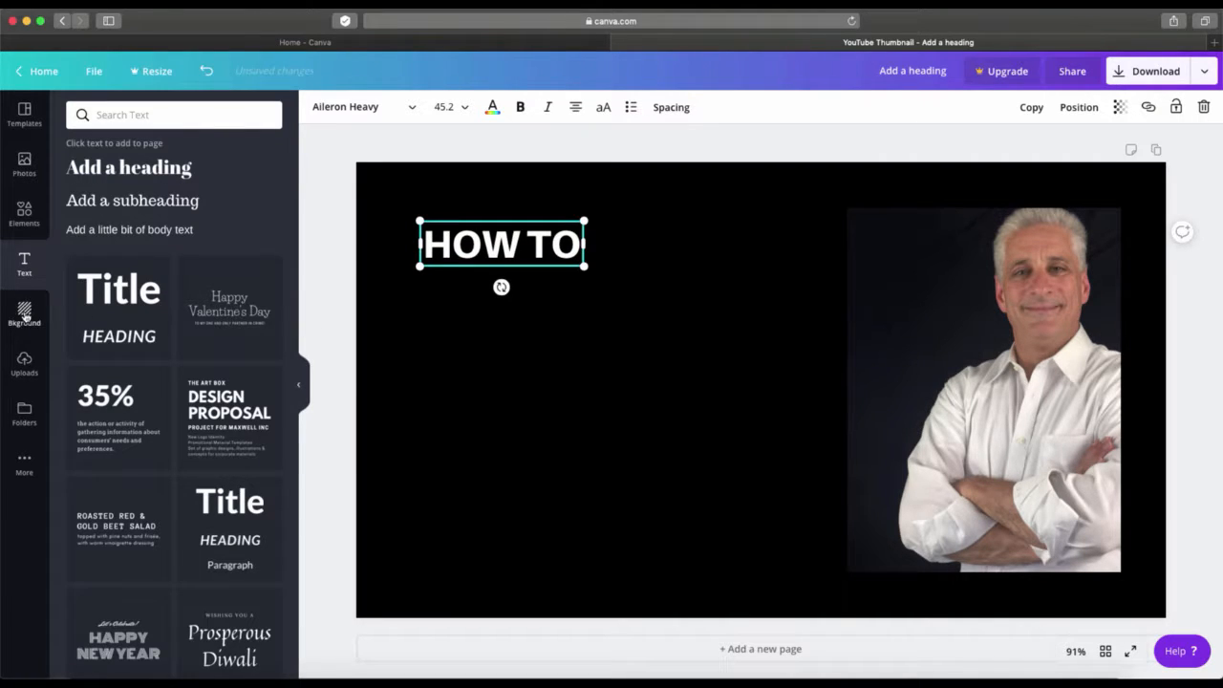
Add a square shape to the canvas and color it with the default red.
{"action": "left_click", "coordinate": [25, 214]}
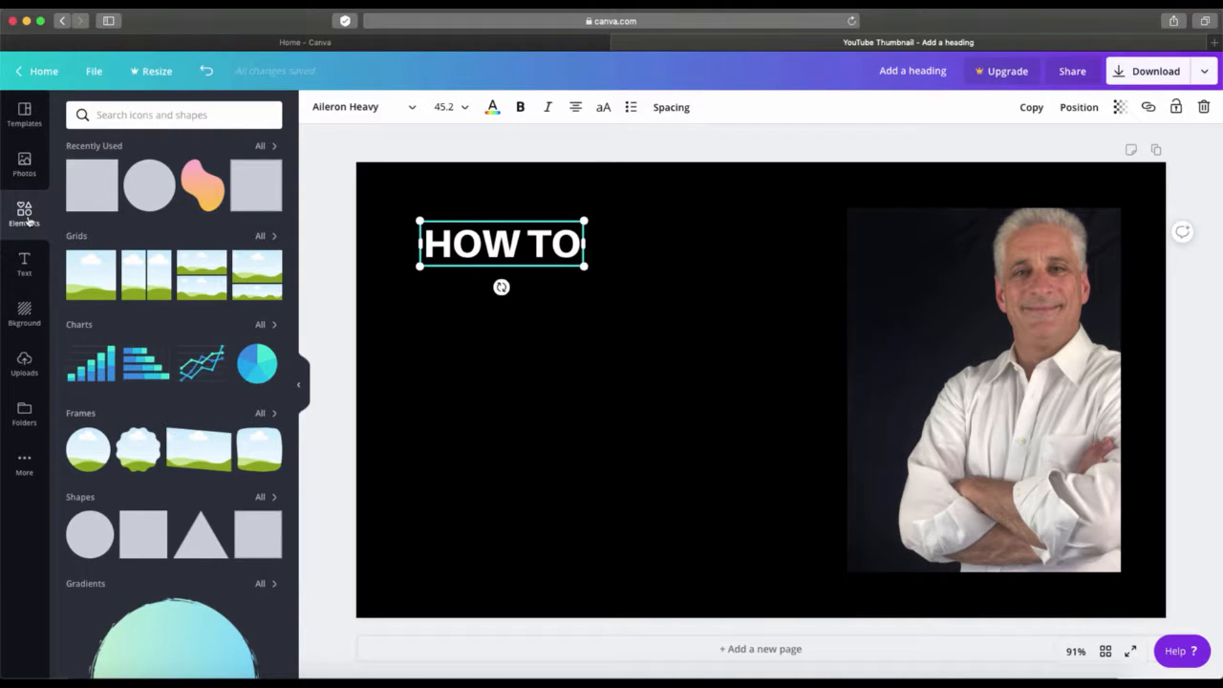
{"action": "left_click", "coordinate": [99, 191]}
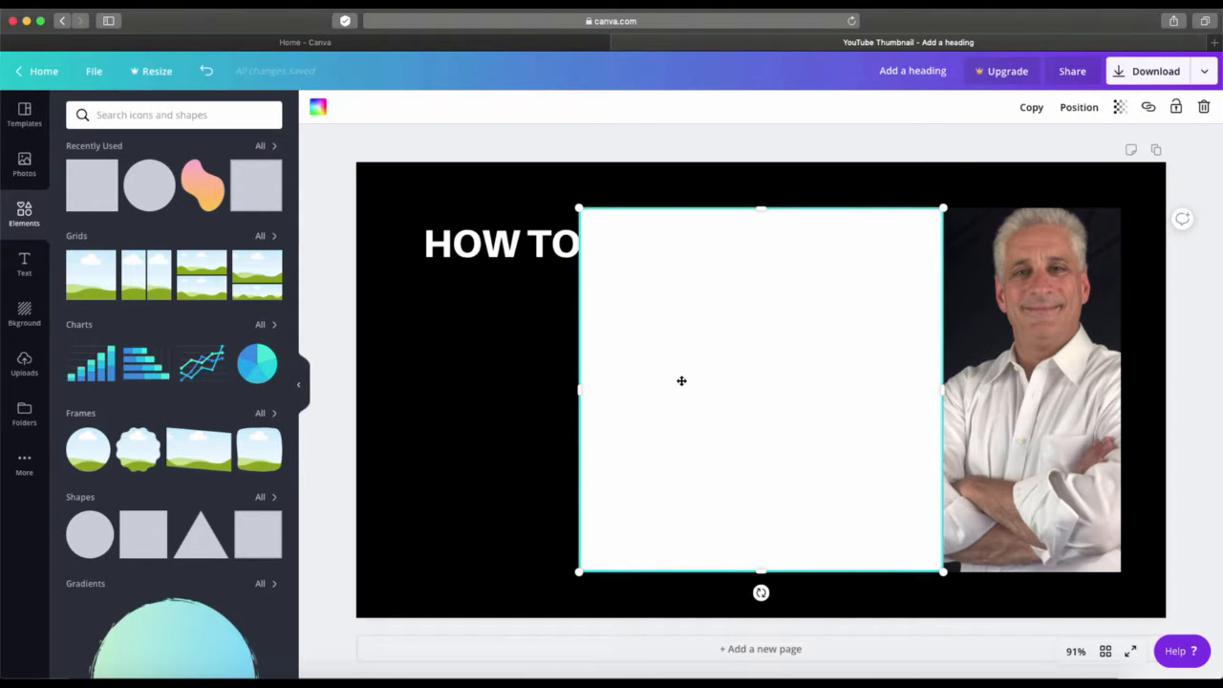
{"action": "left_click", "coordinate": [320, 108]}
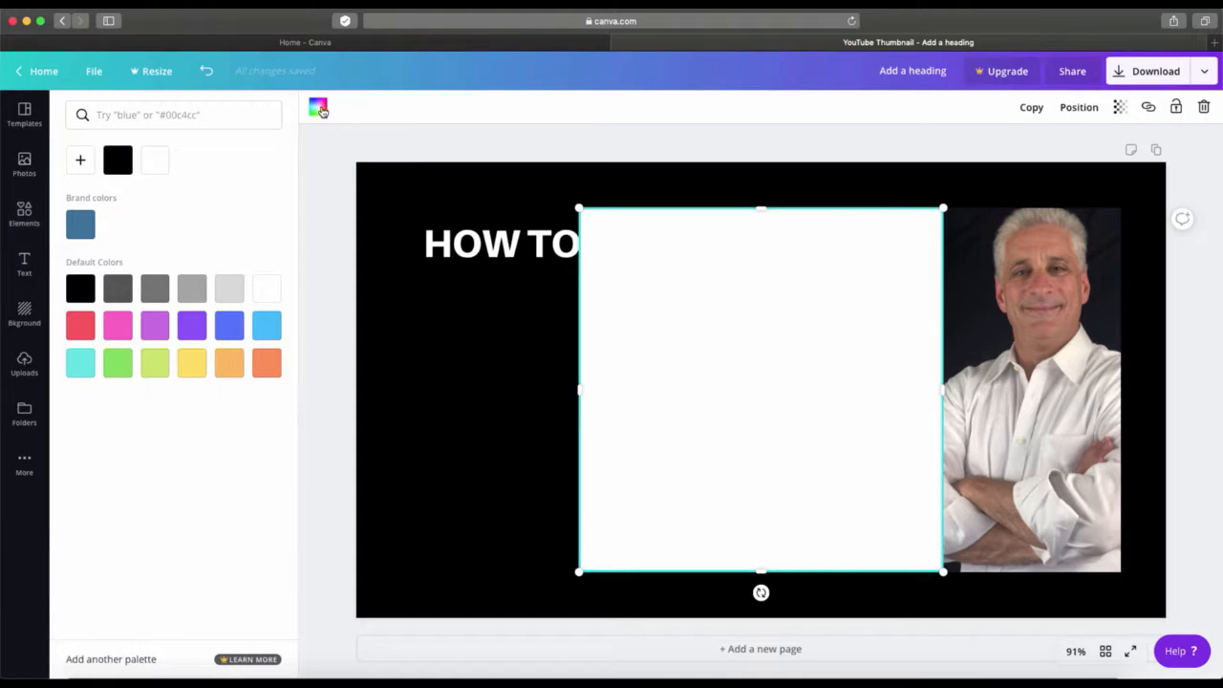
{"action": "left_click", "coordinate": [83, 327]}
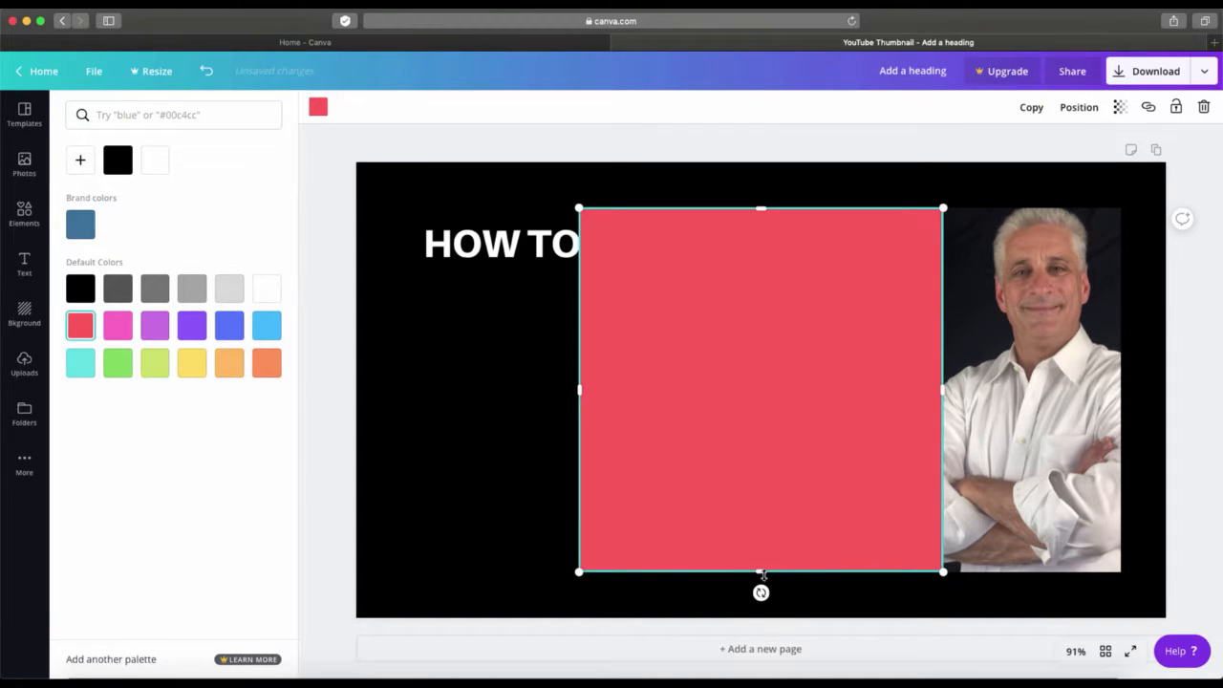
Shrink the red square into a small wide rectangle just right of the "HOW TO" text.
{"action": "left_click_drag", "start_coordinate": [943, 571], "coordinate": [671, 250]}
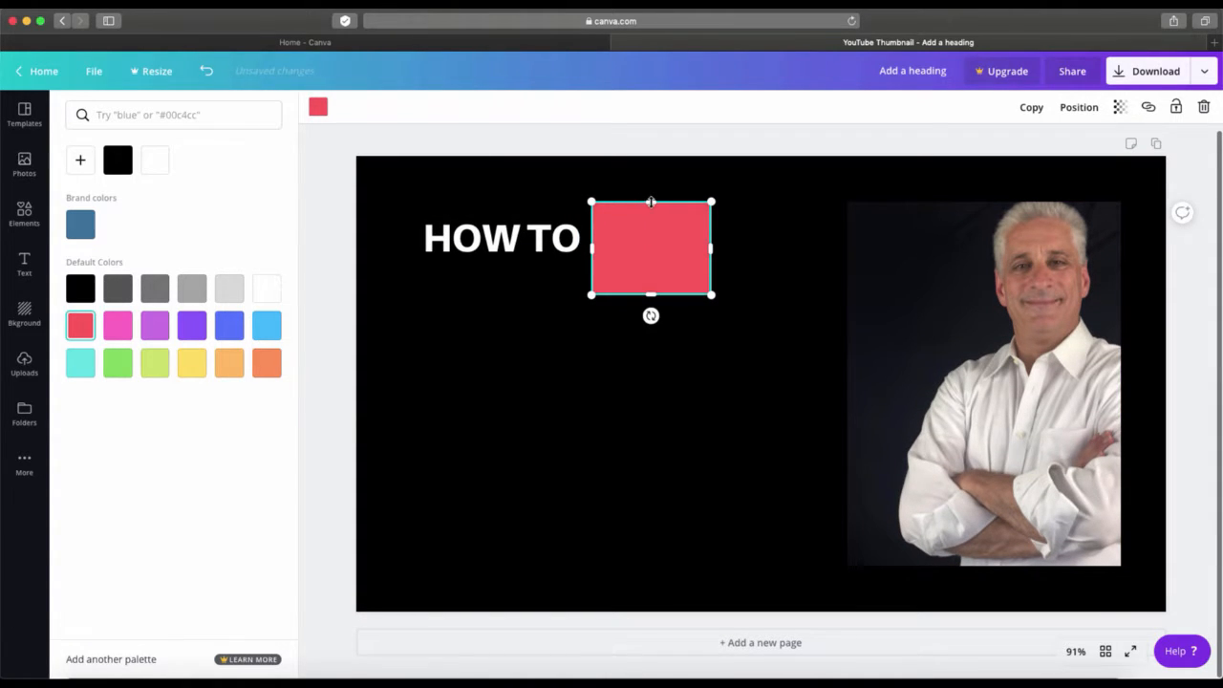
{"action": "left_click_drag", "start_coordinate": [651, 207], "coordinate": [650, 215]}
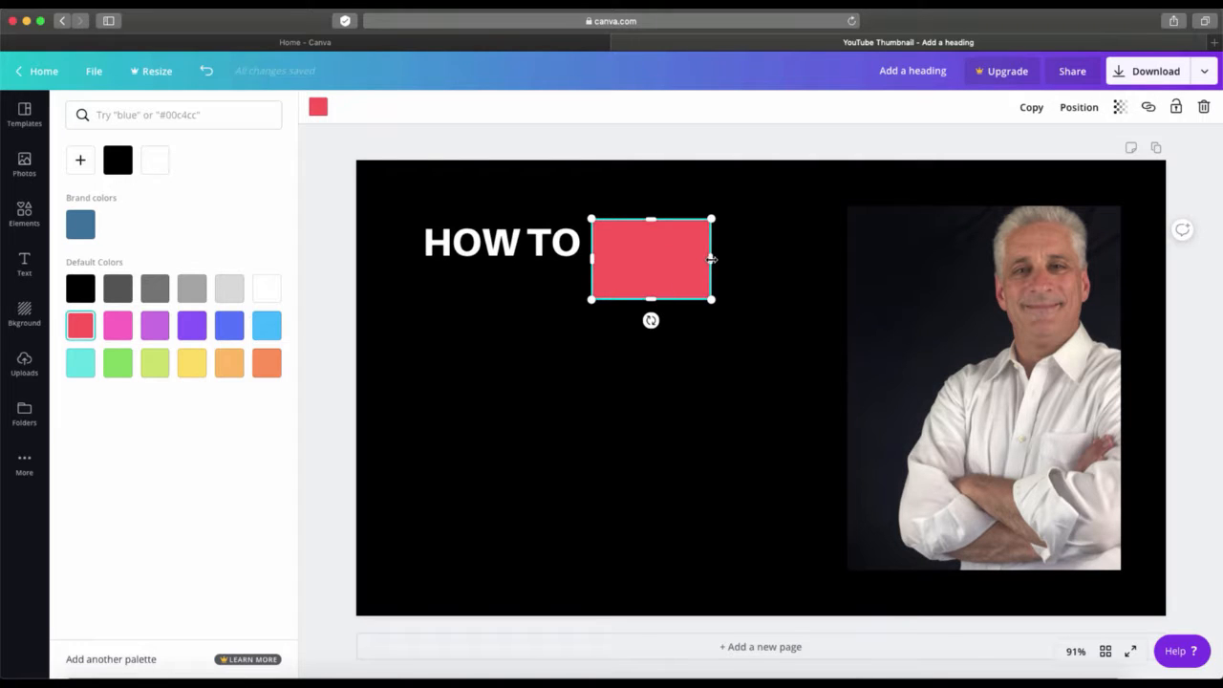
{"action": "left_click_drag", "start_coordinate": [711, 259], "coordinate": [740, 260]}
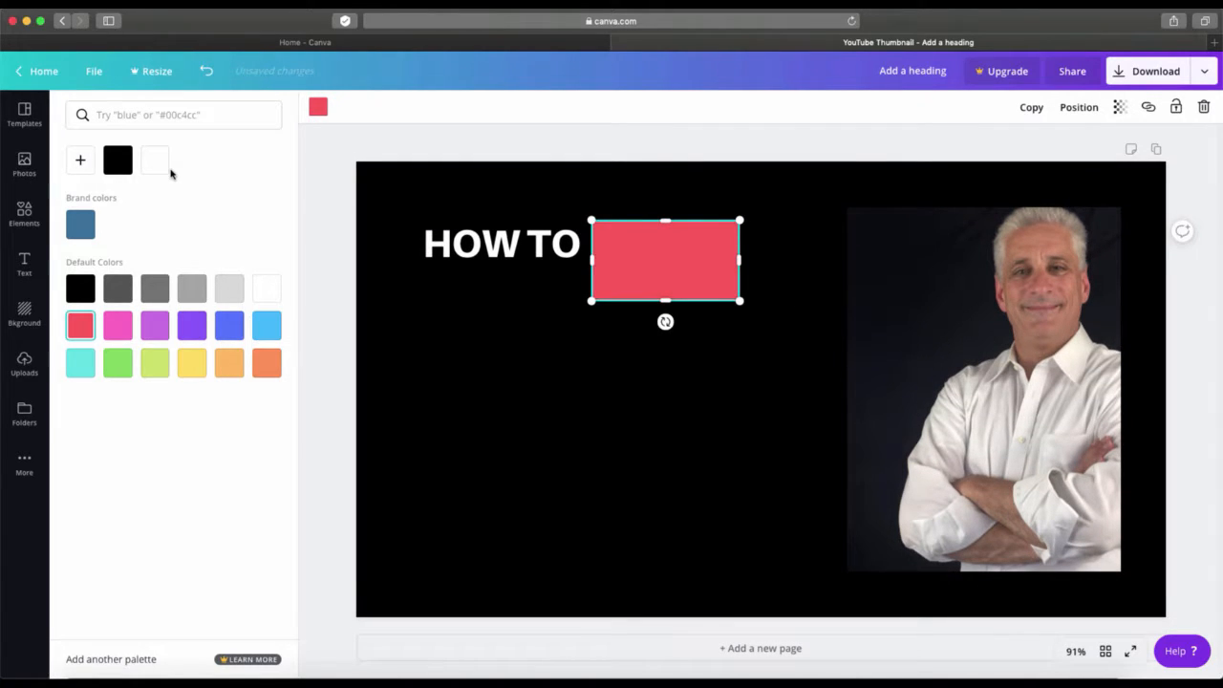
Duplicate the "HOW TO" text and place the copy over the red rectangle.
{"action": "left_click", "coordinate": [25, 261]}
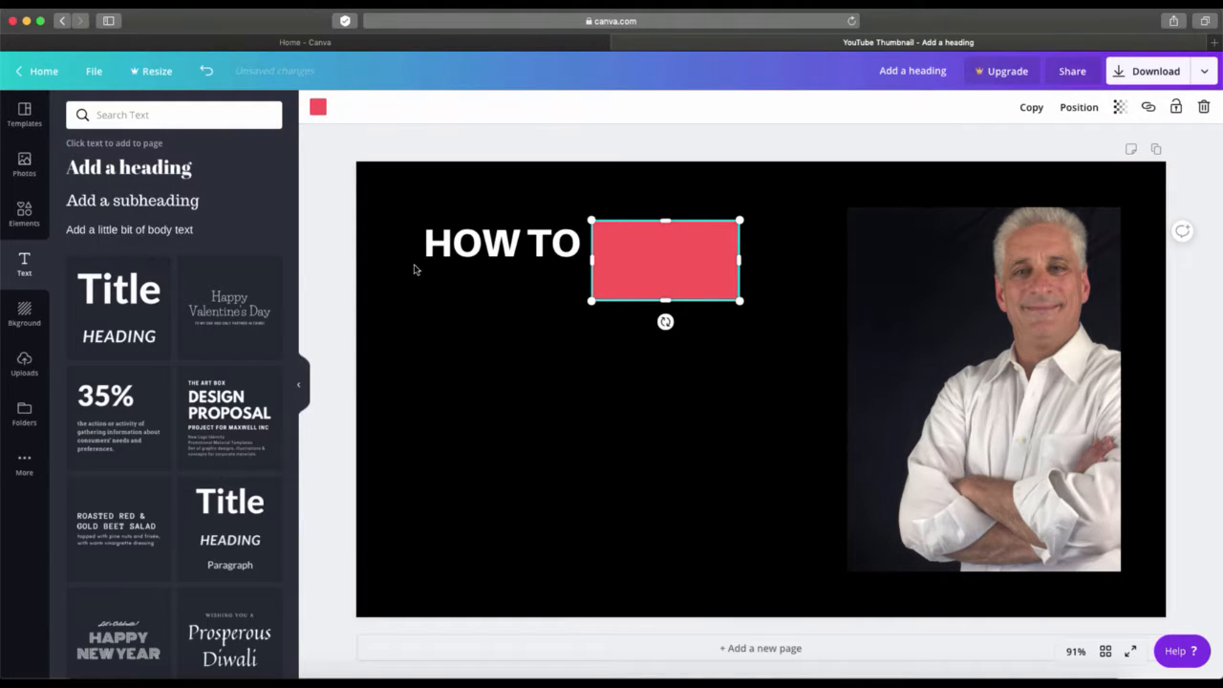
{"action": "left_click", "coordinate": [457, 256]}
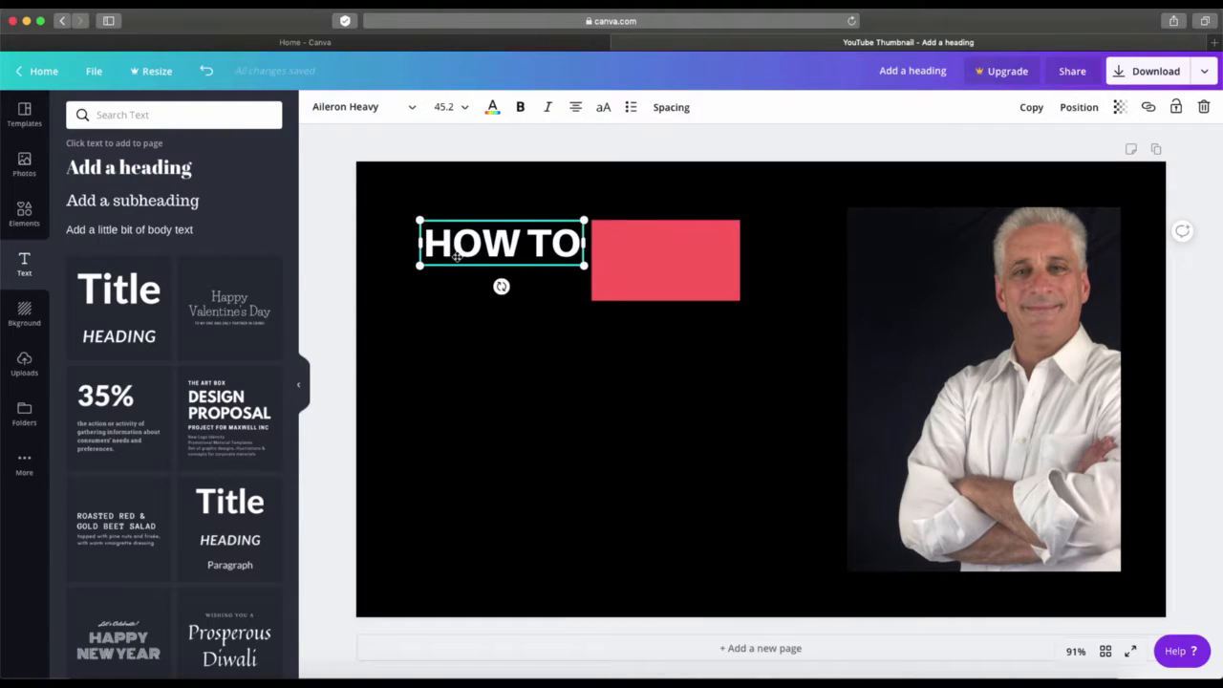
{"action": "left_click", "coordinate": [1034, 110]}
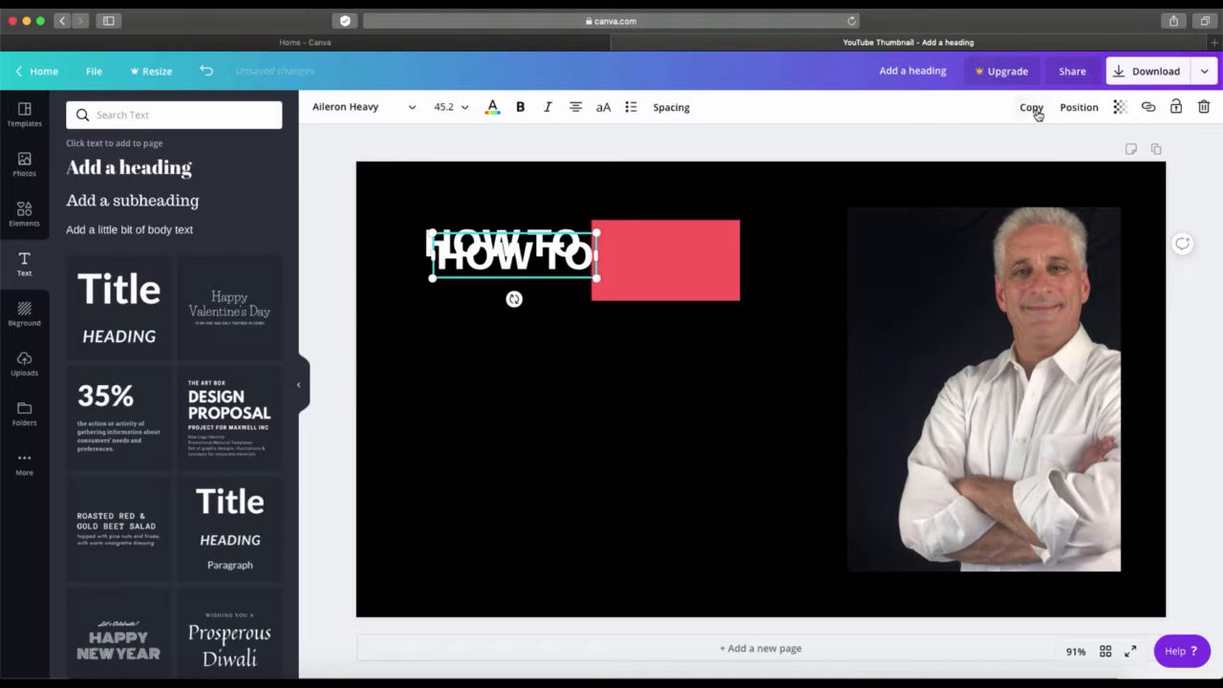
{"action": "left_click_drag", "start_coordinate": [522, 234], "coordinate": [677, 245]}
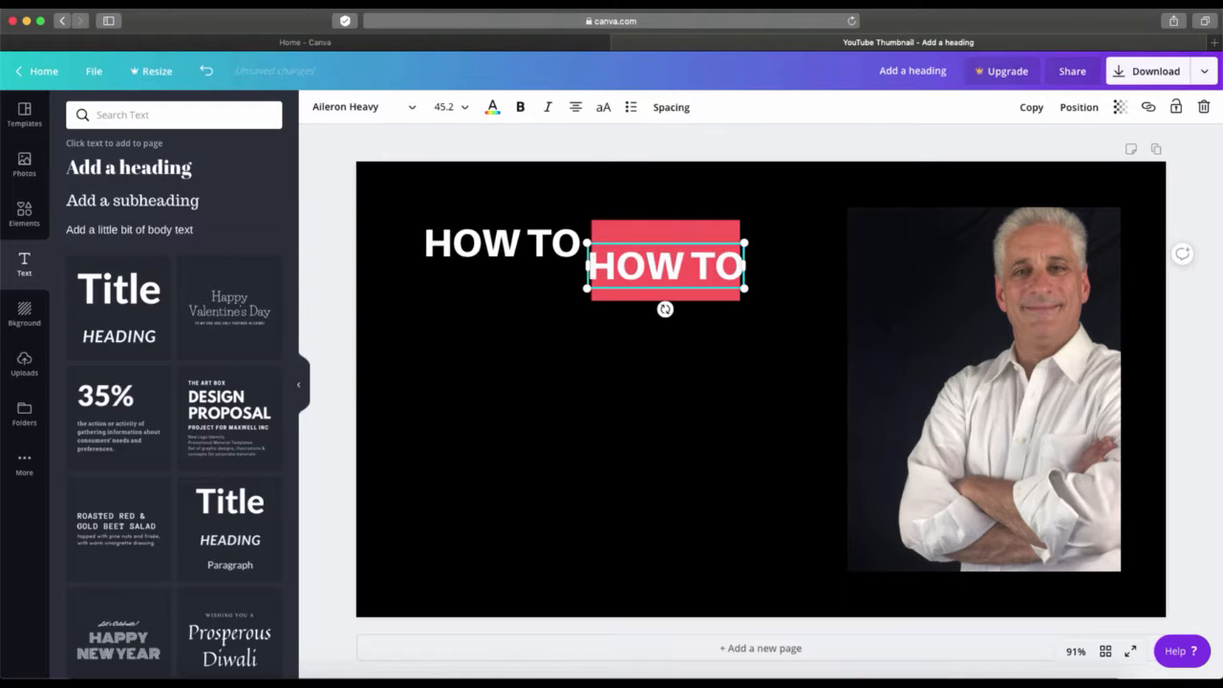
Replace the copied text on the red rectangle with "MAKE".
{"action": "key", "text": "BackSpace"}
{"action": "key", "text": "BackSpace"}
{"action": "key", "text": "BackSpace"}
{"action": "key", "text": "BackSpace"}
{"action": "key", "text": "BackSpace"}
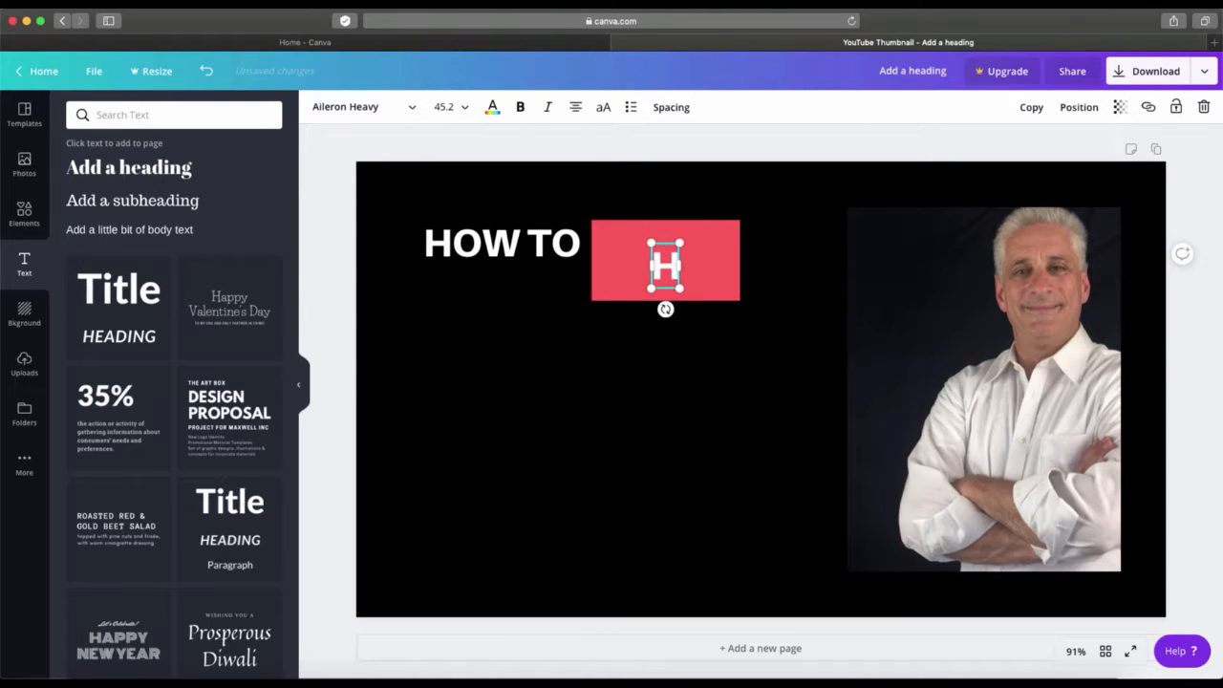
{"action": "key", "text": "BackSpace"}
{"action": "type", "text": "MAKE"}
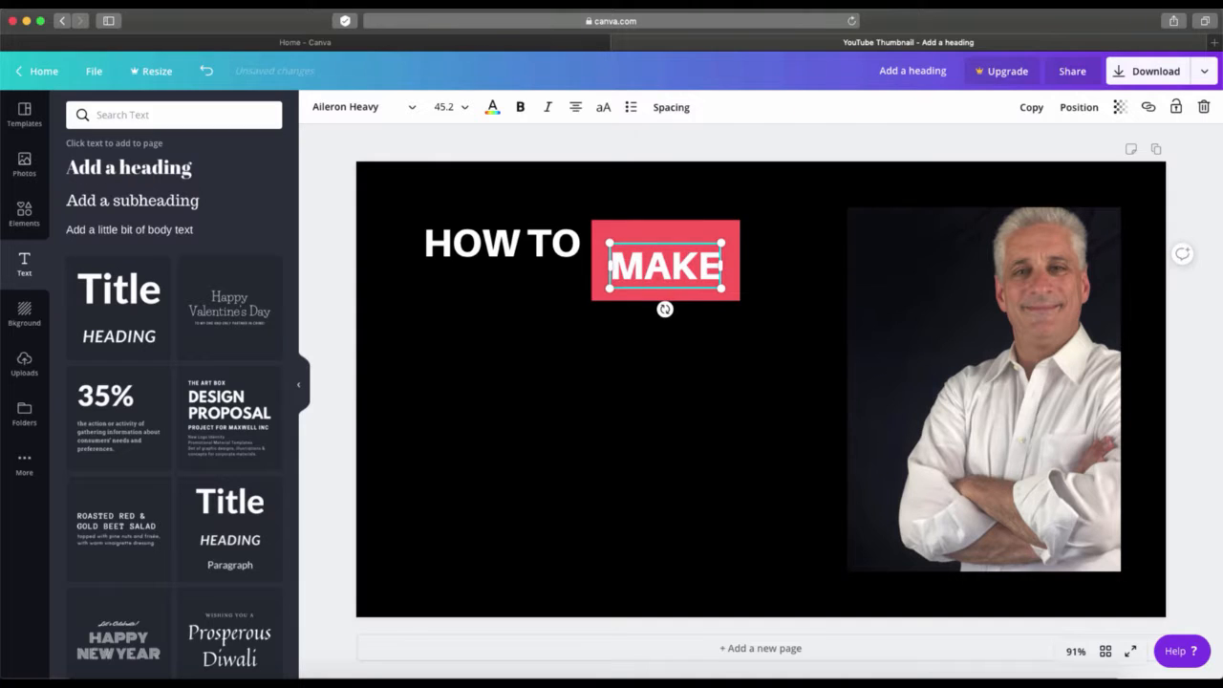
{"action": "left_click", "coordinate": [697, 330]}
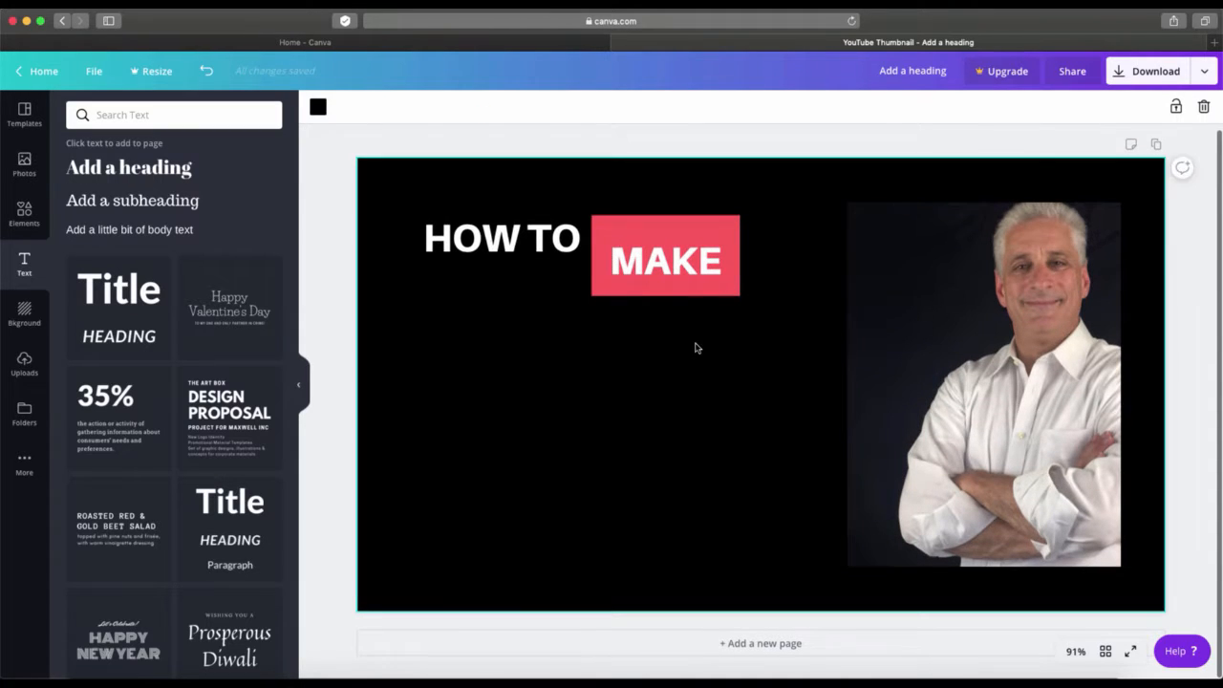
Lower the red rectangle's top edge slightly and set the "MAKE" text to size 64.
{"action": "left_click", "coordinate": [678, 230]}
{"action": "left_click_drag", "start_coordinate": [665, 216], "coordinate": [665, 228]}
{"action": "left_click", "coordinate": [666, 265]}
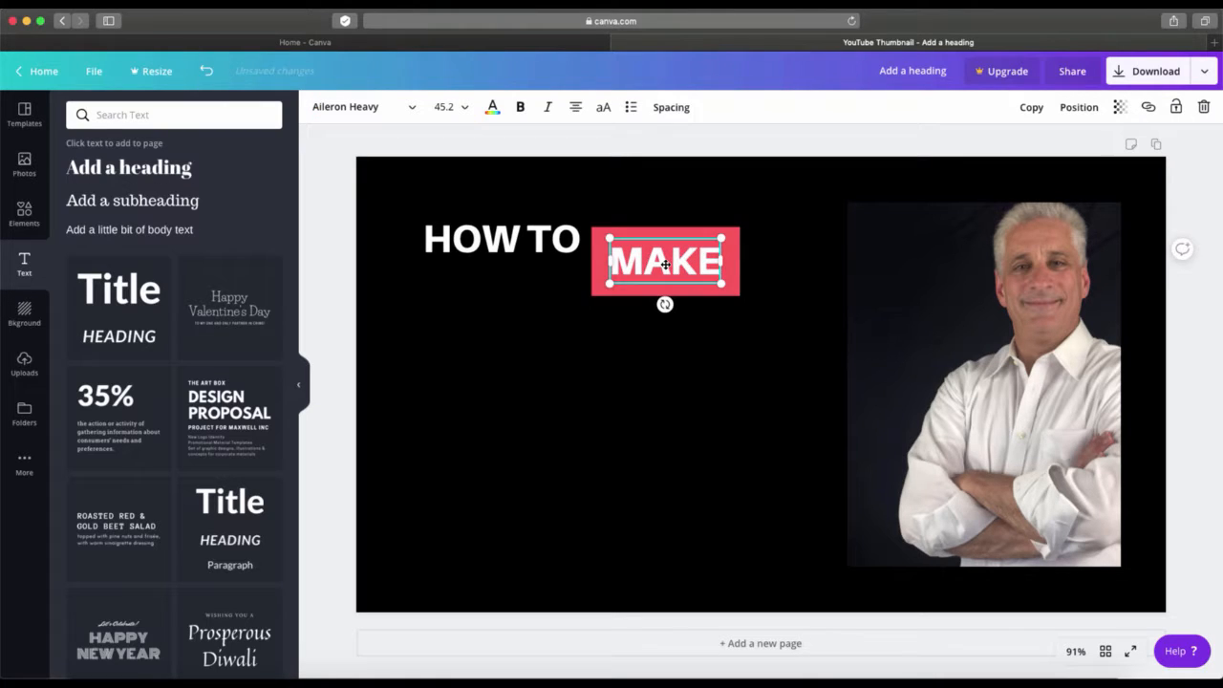
{"action": "left_click", "coordinate": [467, 108]}
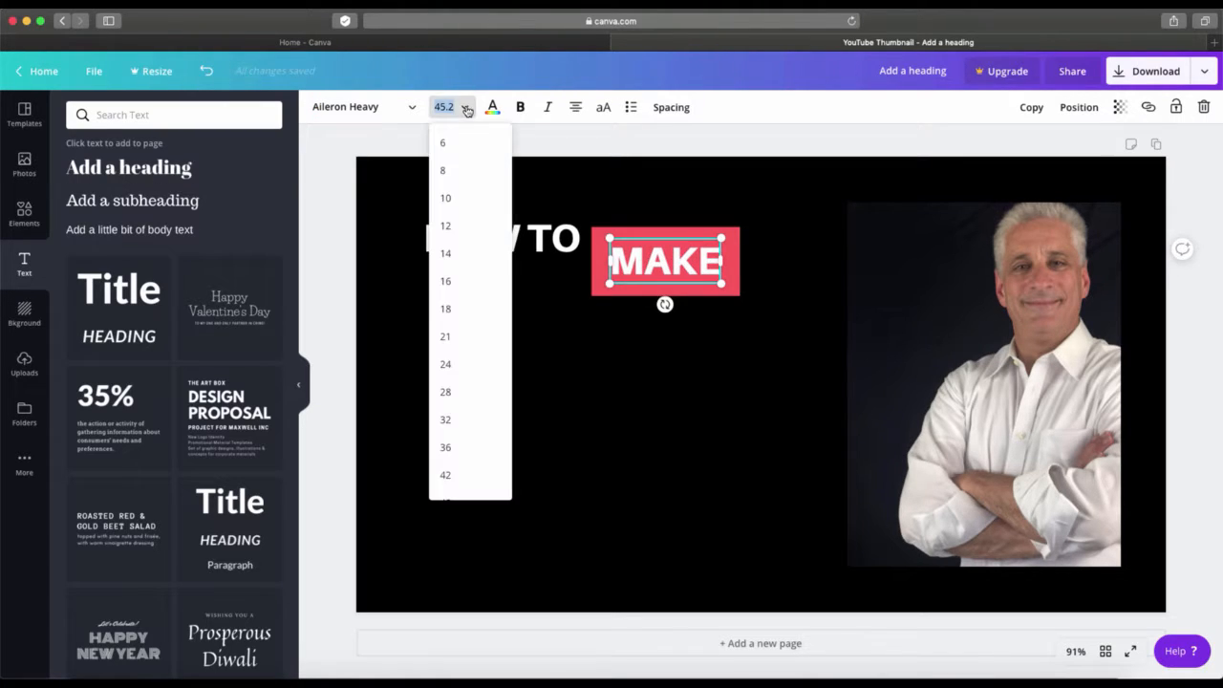
{"action": "left_click", "coordinate": [450, 419]}
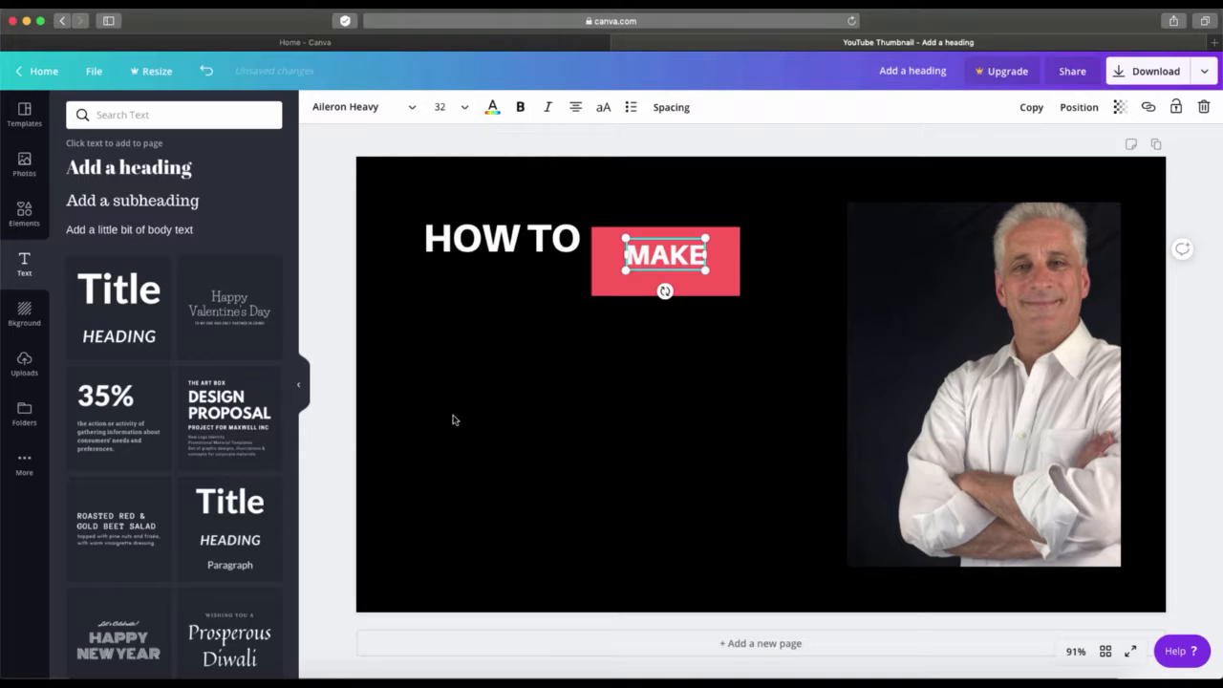
{"action": "left_click", "coordinate": [460, 109]}
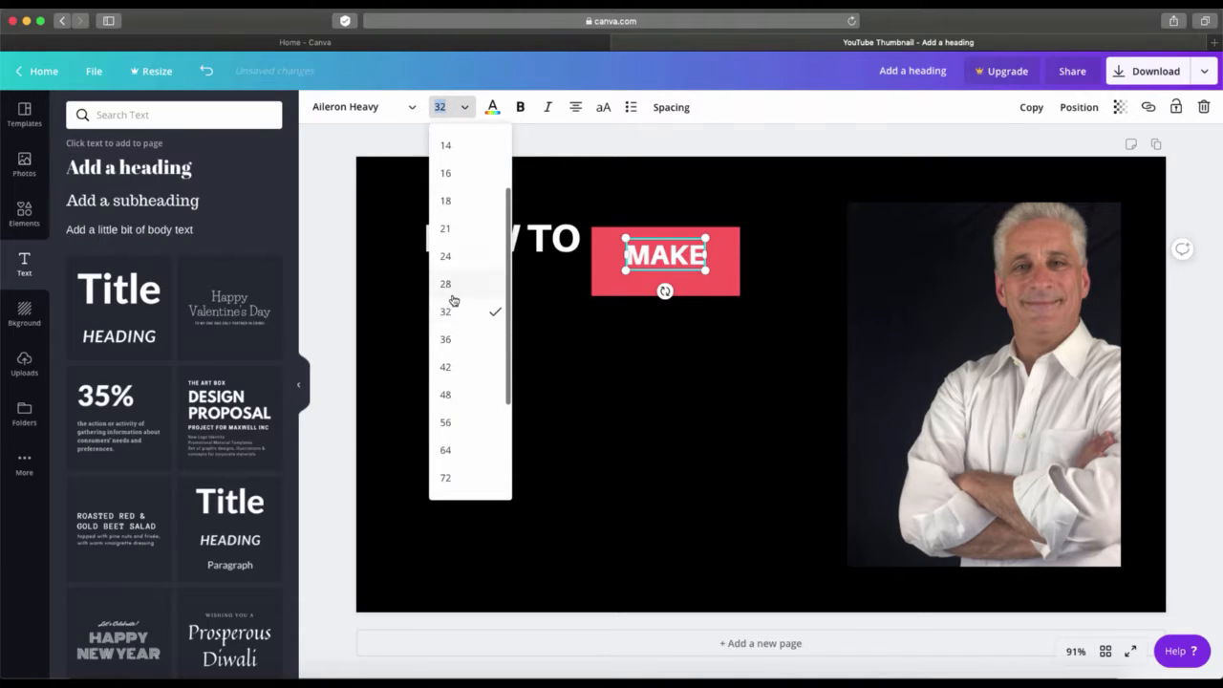
{"action": "left_click", "coordinate": [466, 450]}
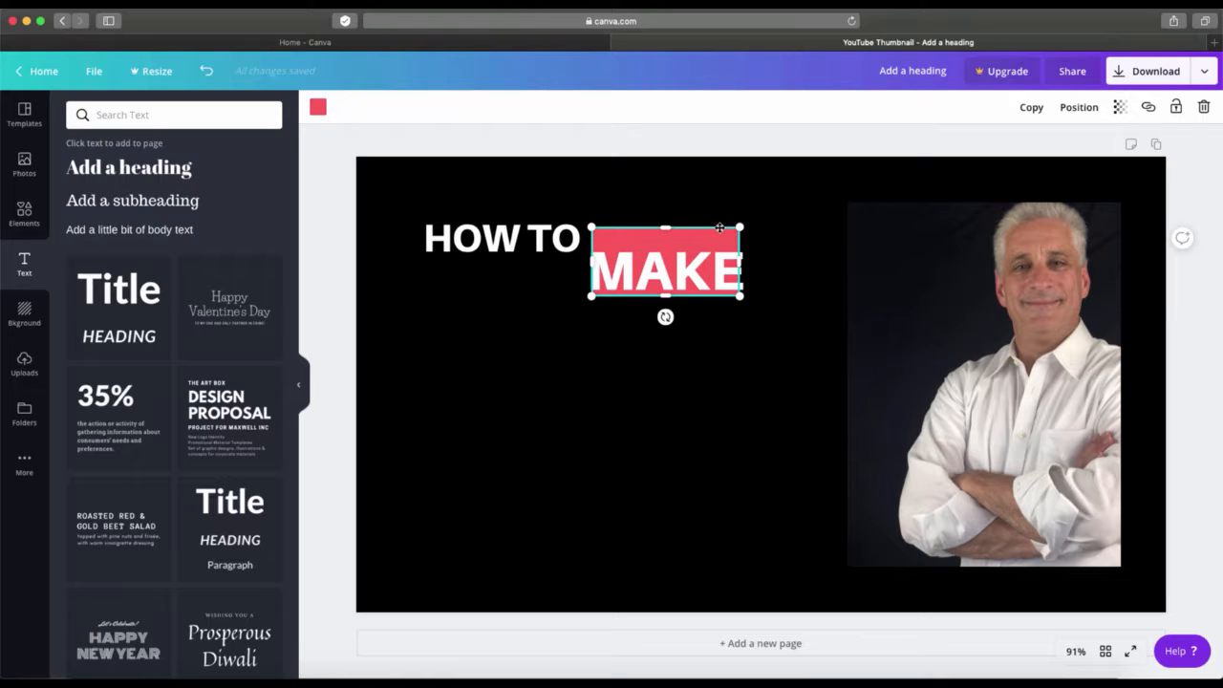
Widen the red rectangle to about 256, make it slightly taller, and center the "MAKE" text on it.
{"action": "left_click", "coordinate": [721, 229]}
{"action": "left_click_drag", "start_coordinate": [740, 254], "coordinate": [754, 255]}
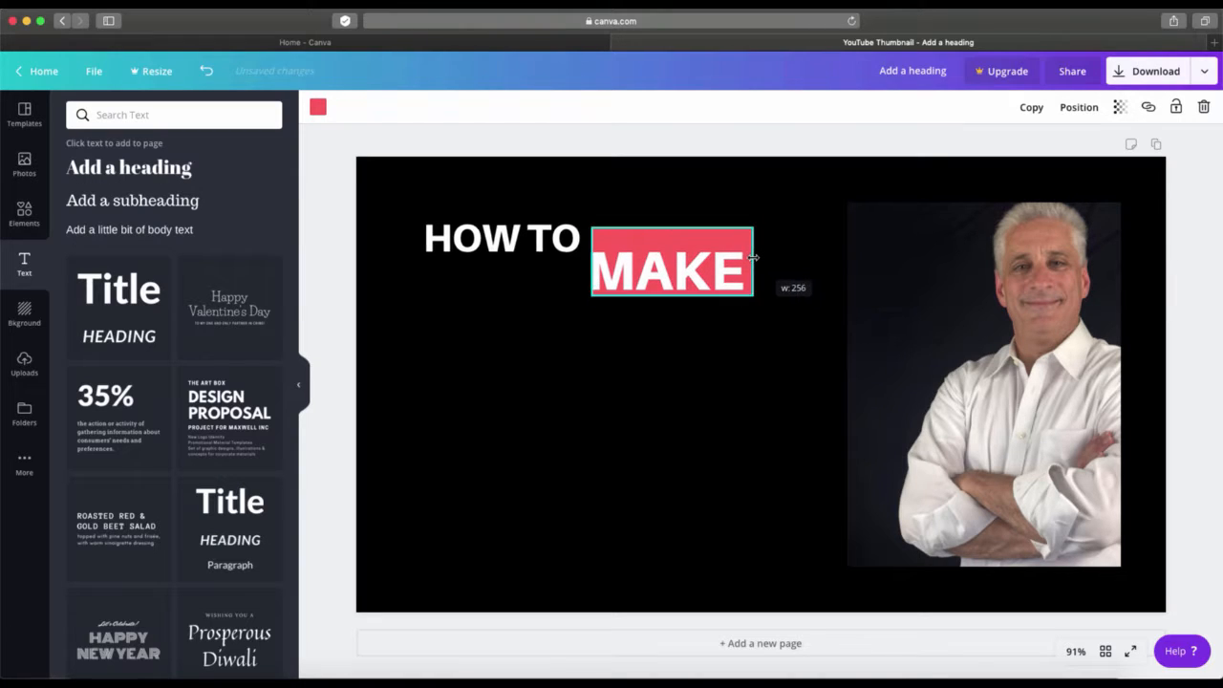
{"action": "left_click_drag", "start_coordinate": [672, 296], "coordinate": [672, 303]}
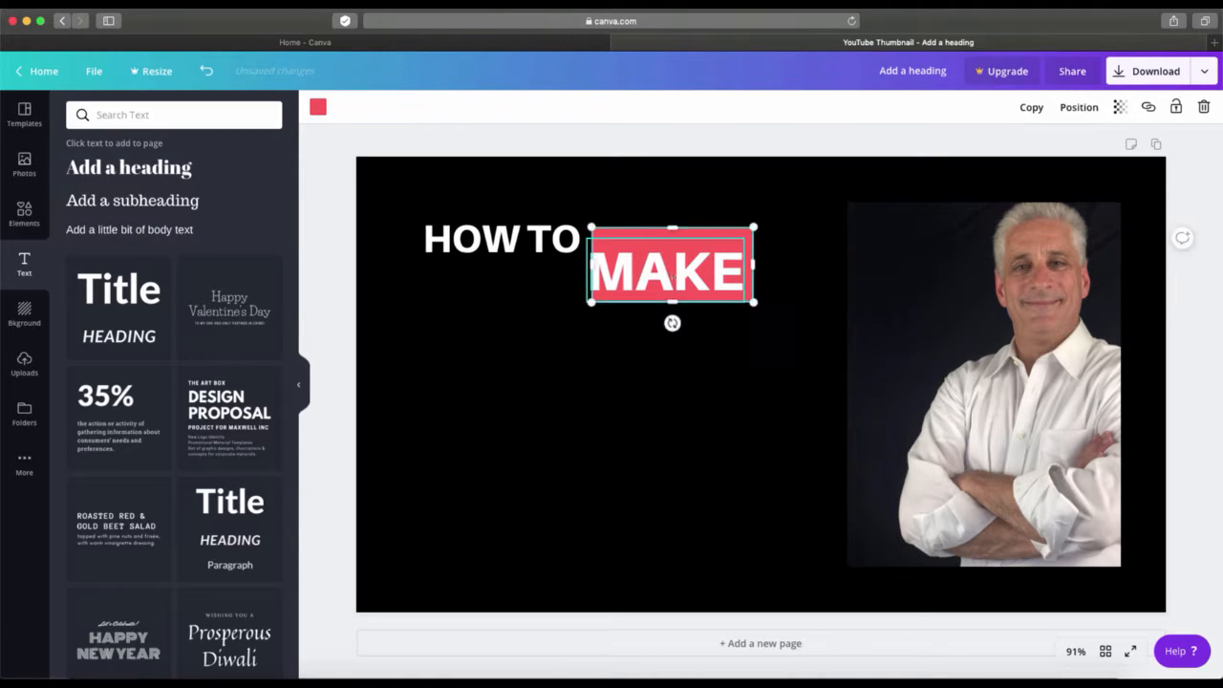
{"action": "left_click", "coordinate": [632, 277]}
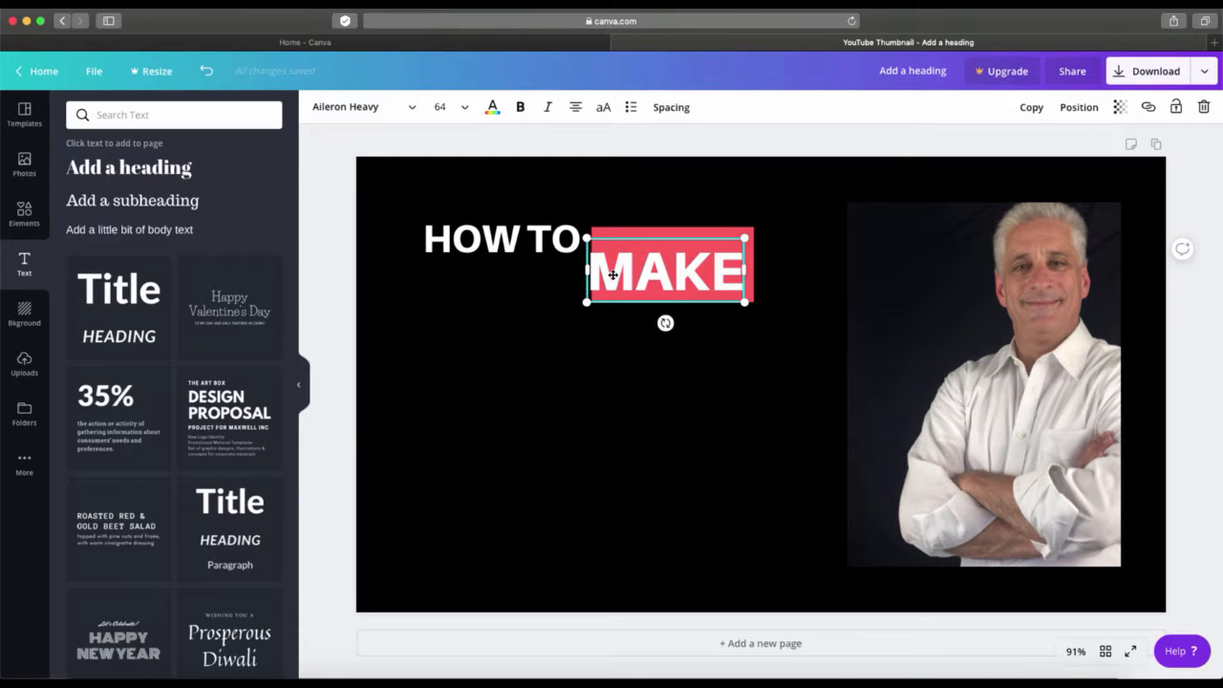
{"action": "left_click_drag", "start_coordinate": [620, 273], "coordinate": [626, 268]}
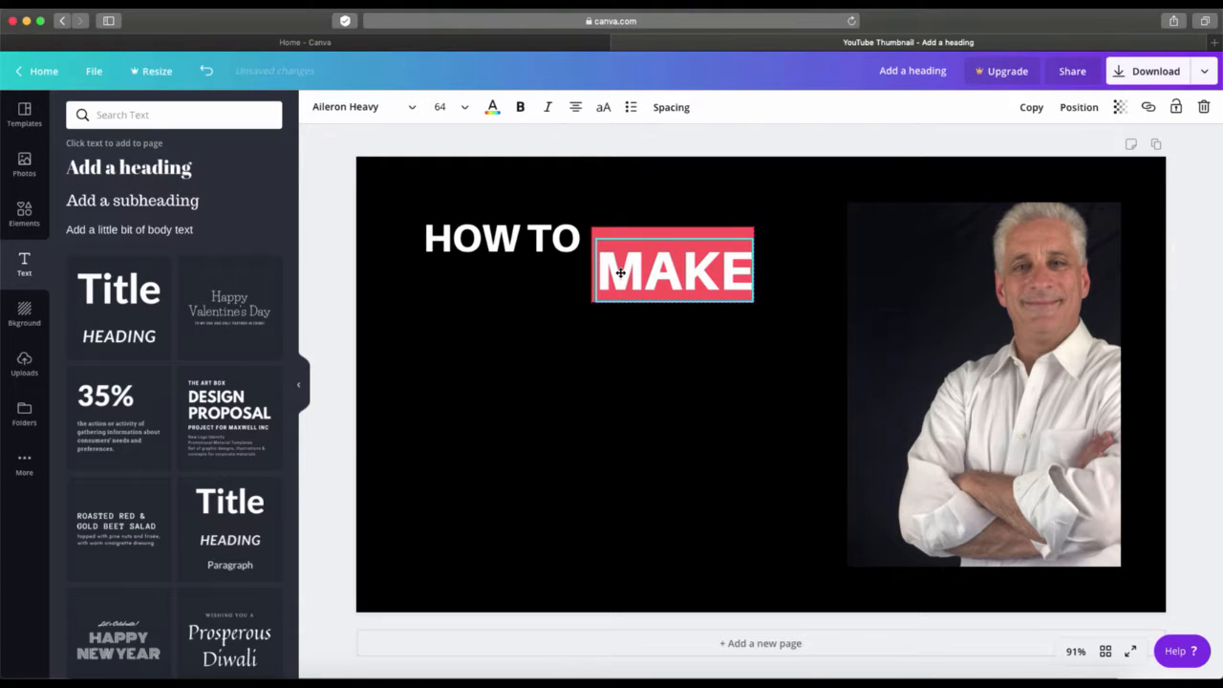
{"action": "left_click", "coordinate": [626, 338]}
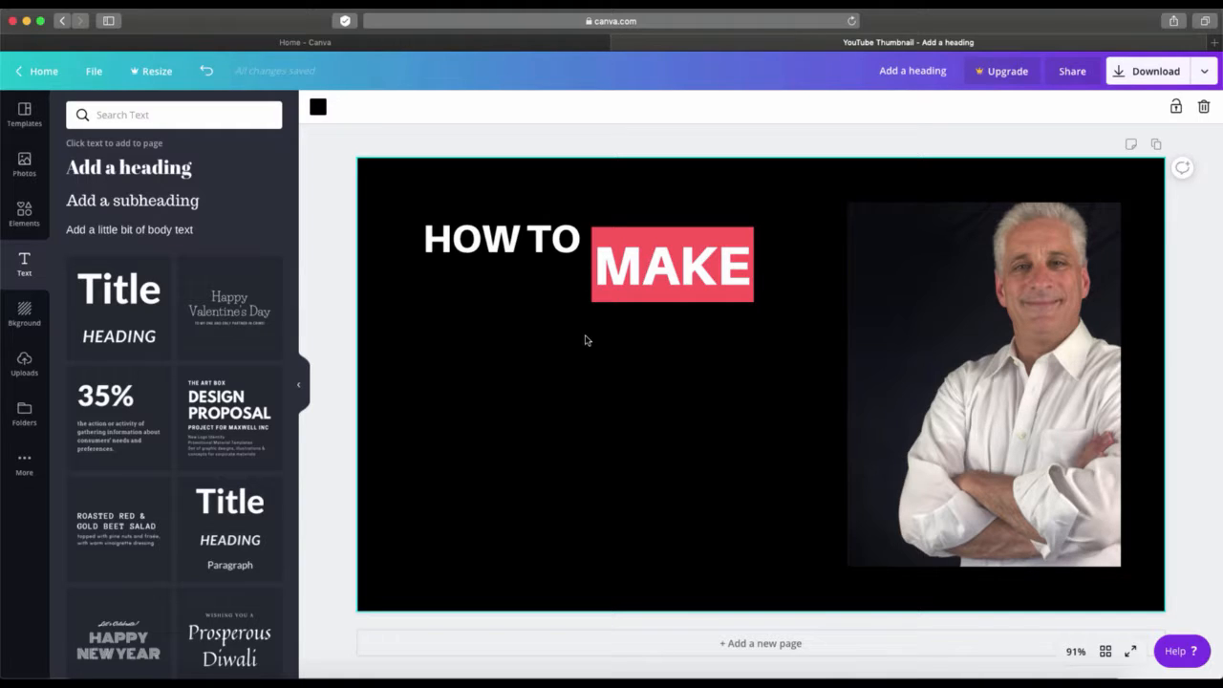
Duplicate the "HOW TO" text and place the copy directly below the original, beneath the level of the red rectangle.
{"action": "left_click", "coordinate": [530, 247]}
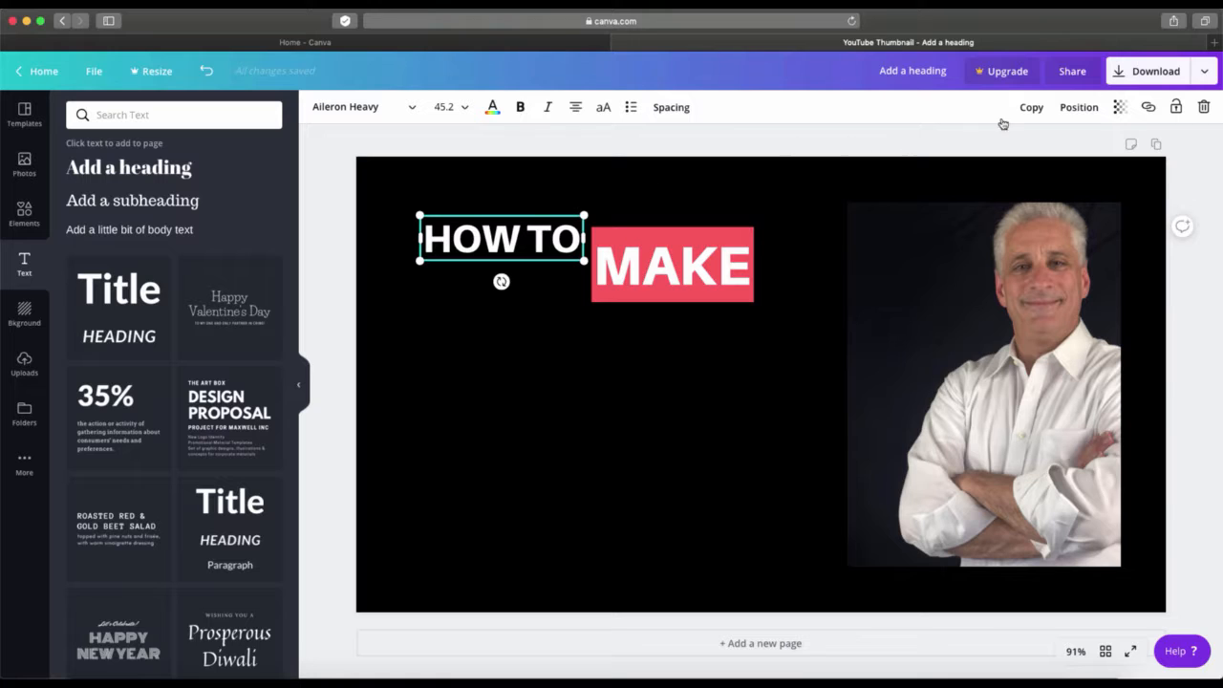
{"action": "left_click", "coordinate": [1030, 108]}
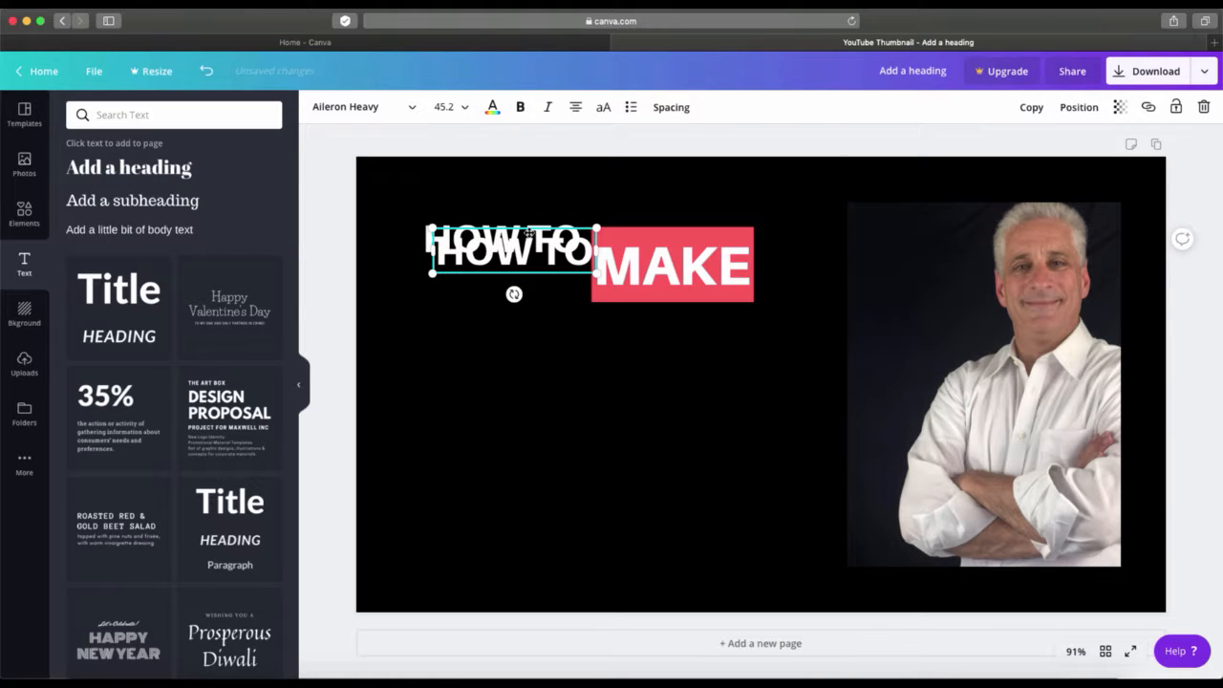
{"action": "left_click_drag", "start_coordinate": [528, 236], "coordinate": [516, 332]}
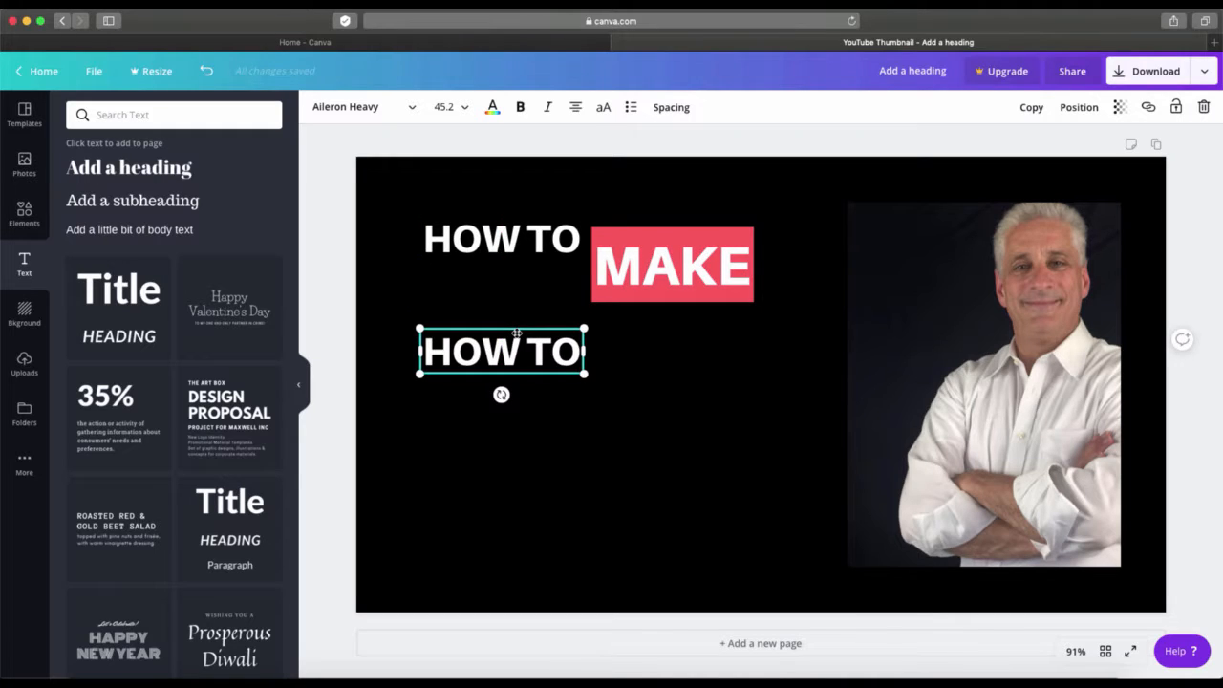
Set the lower "HOW TO" copy's font size to 72.
{"action": "double_click", "coordinate": [521, 356]}
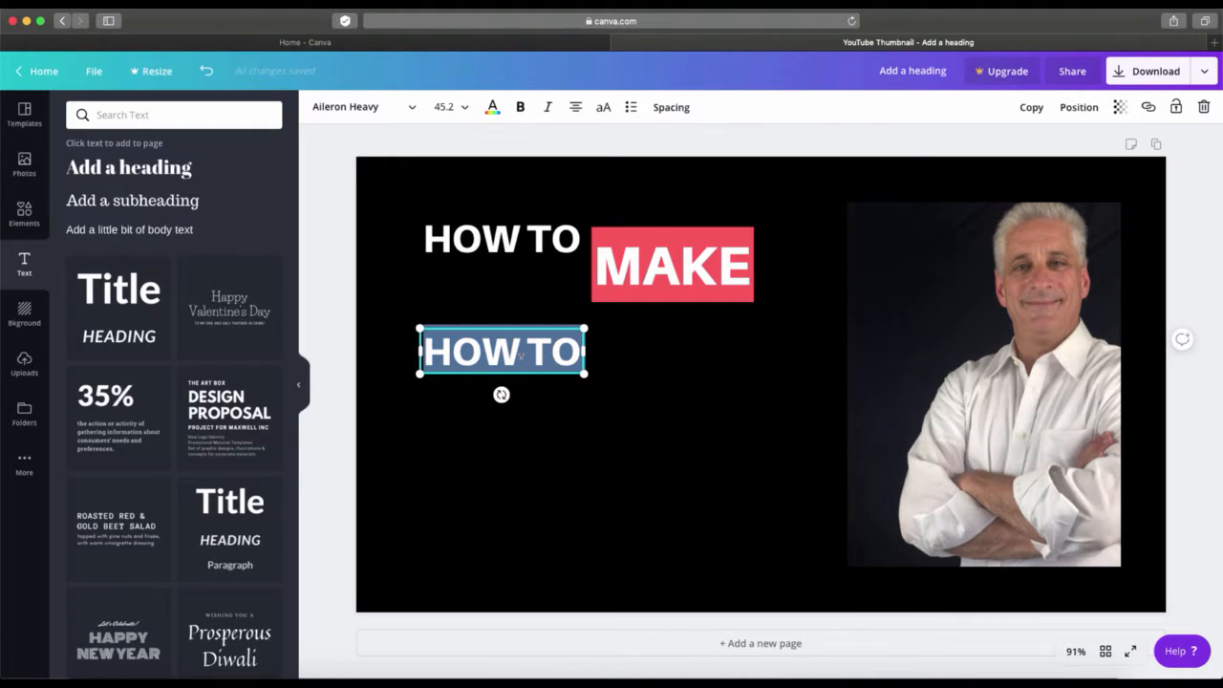
{"action": "left_click", "coordinate": [468, 111]}
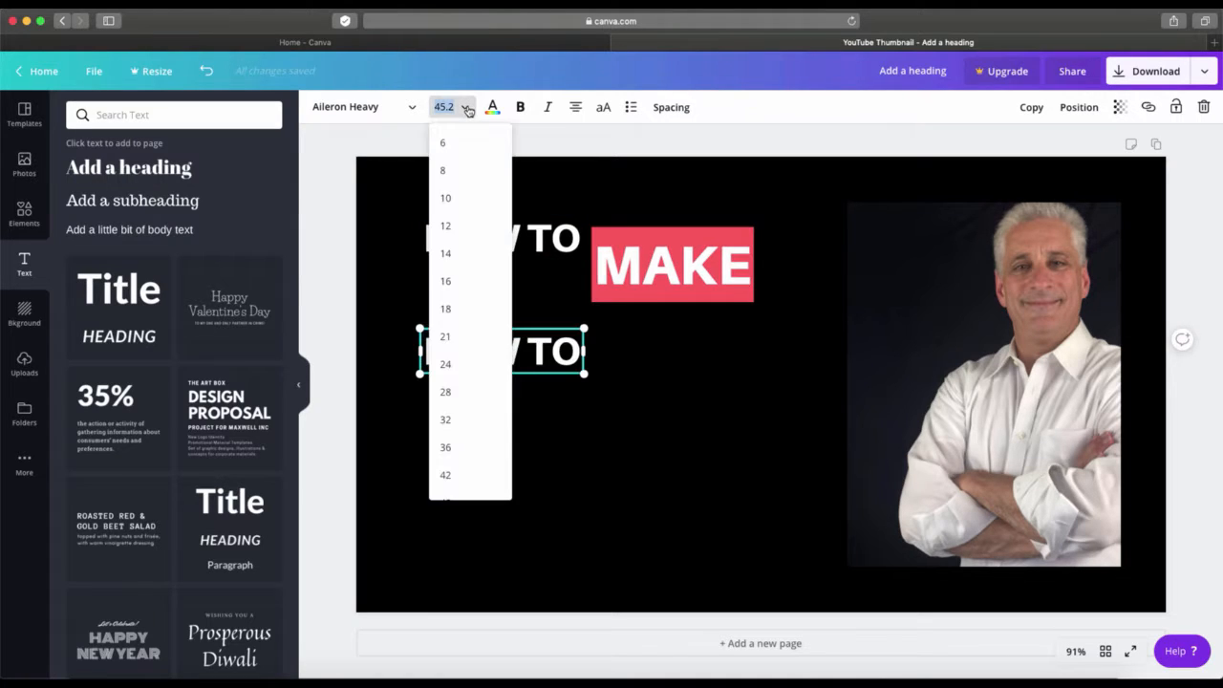
{"action": "left_click", "coordinate": [446, 447]}
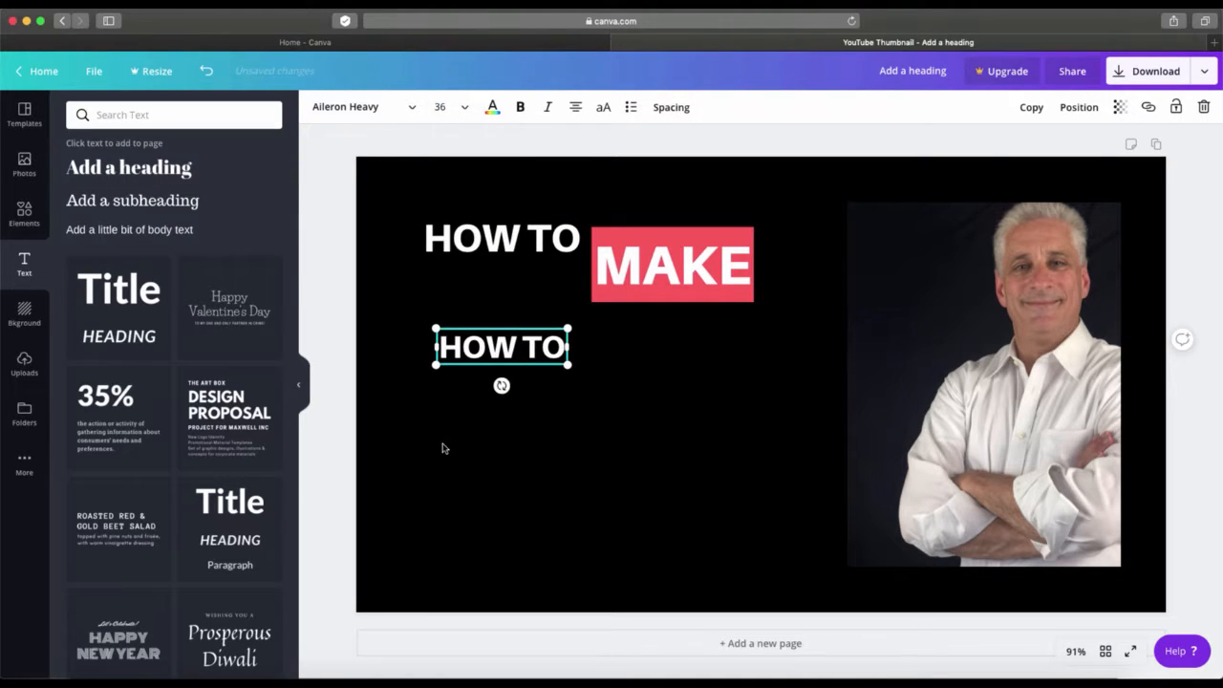
{"action": "left_click", "coordinate": [466, 109]}
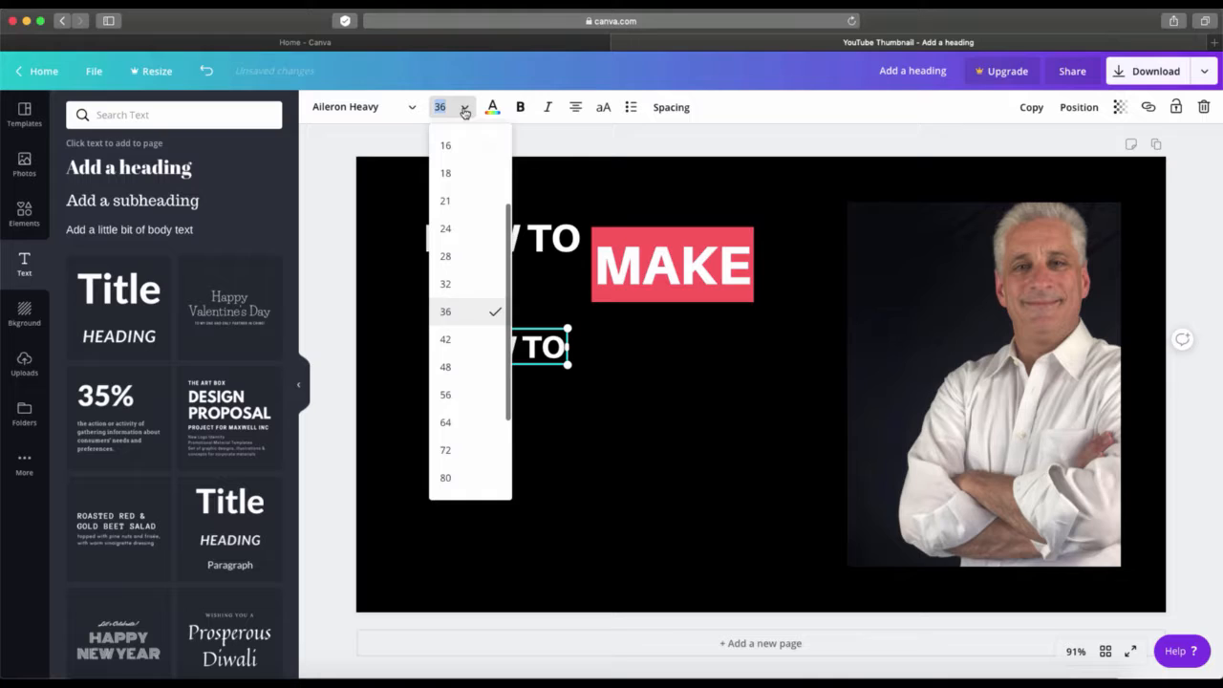
{"action": "left_click", "coordinate": [472, 450]}
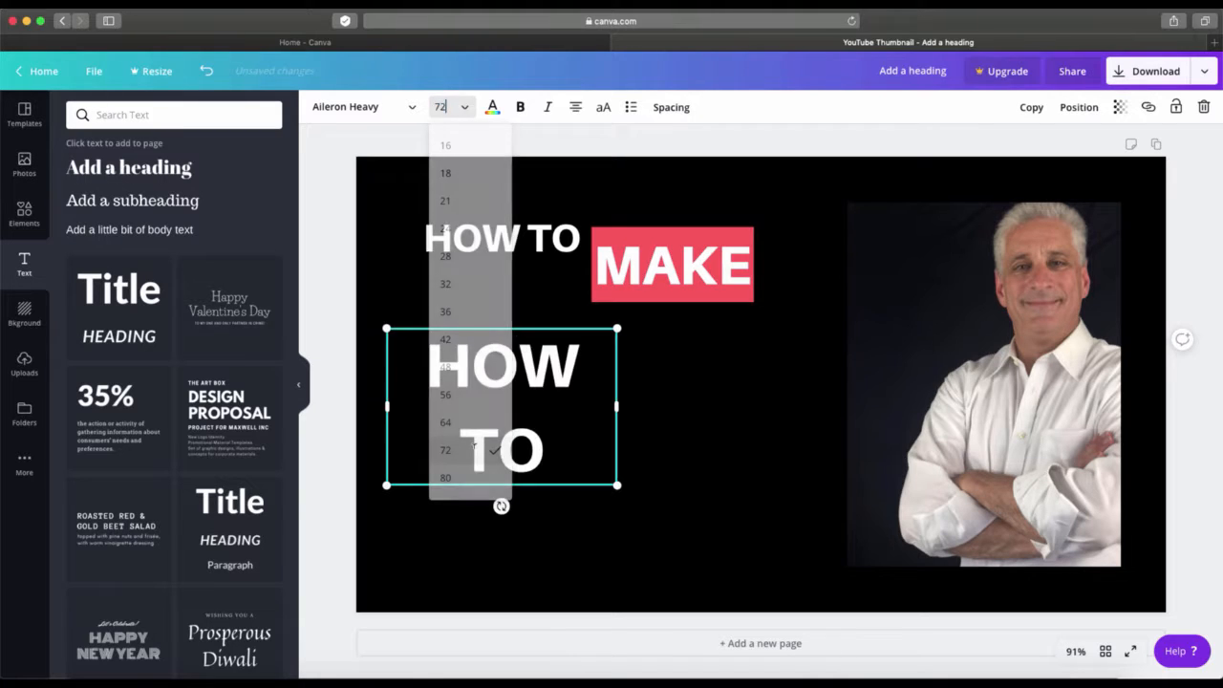
Replace the lower text with "YouTUBE" and widen its text box so the word fits on one line.
{"action": "double_click", "coordinate": [517, 403]}
{"action": "triple_click", "coordinate": [517, 403]}
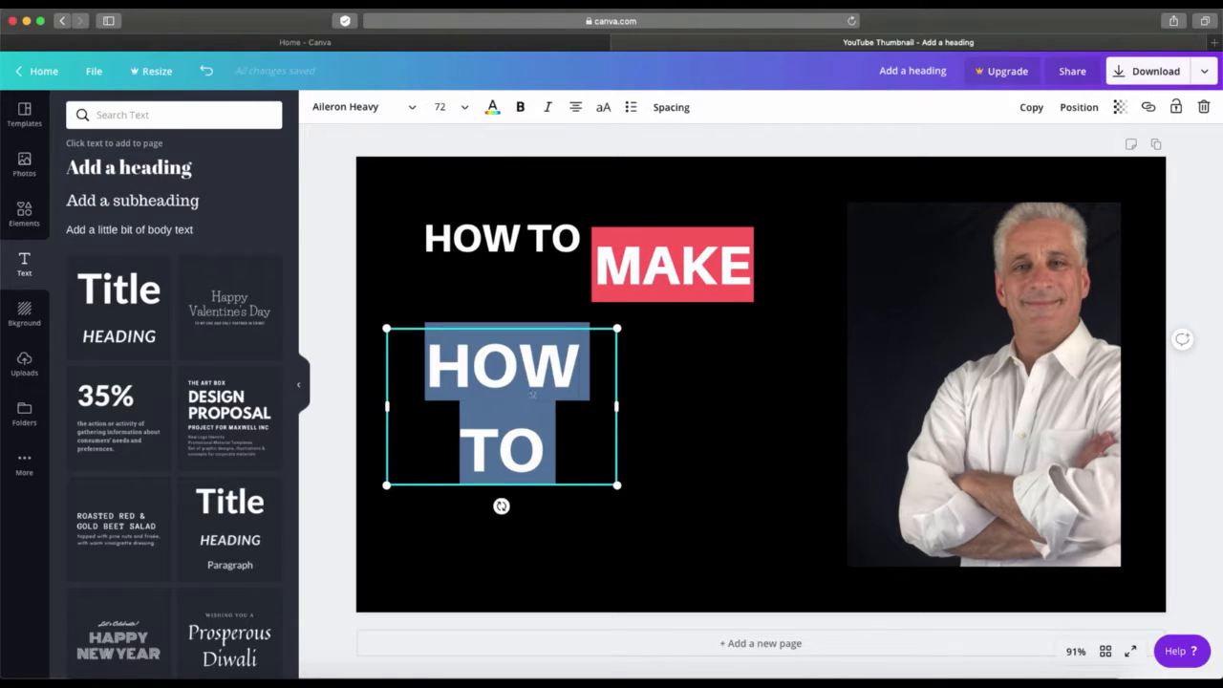
{"action": "type", "text": "YOUR"}
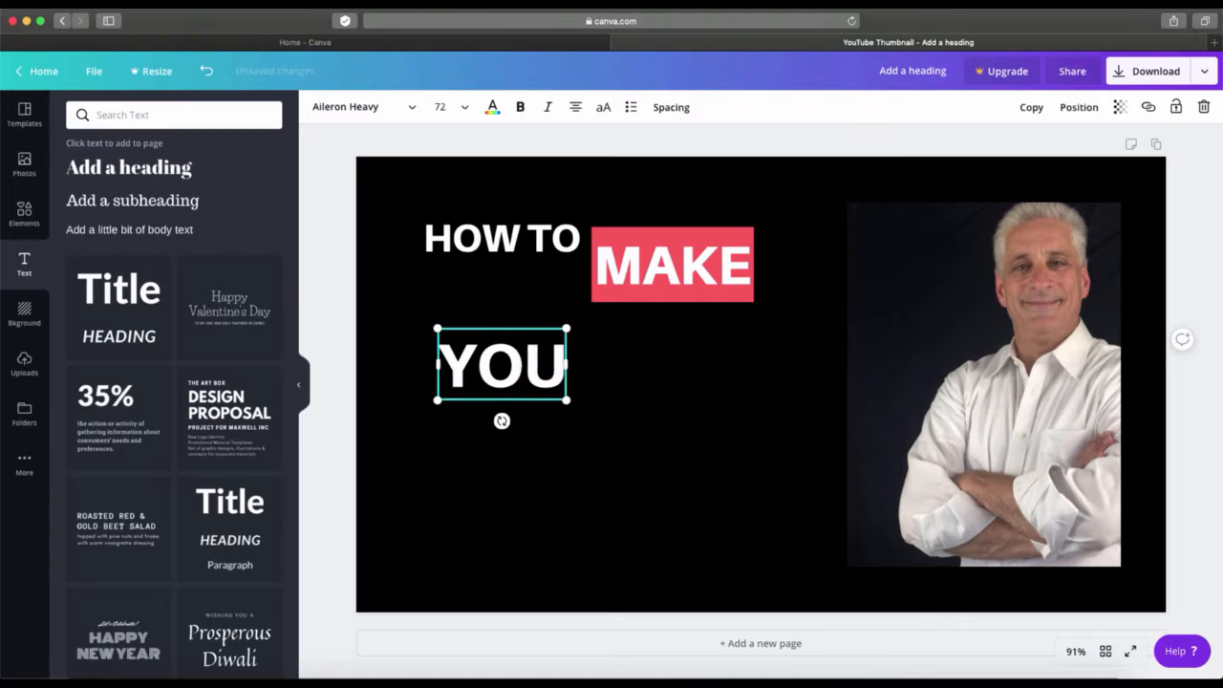
{"action": "key", "text": "BackSpace"}
{"action": "key", "text": "BackSpace"}
{"action": "key", "text": "BackSpace"}
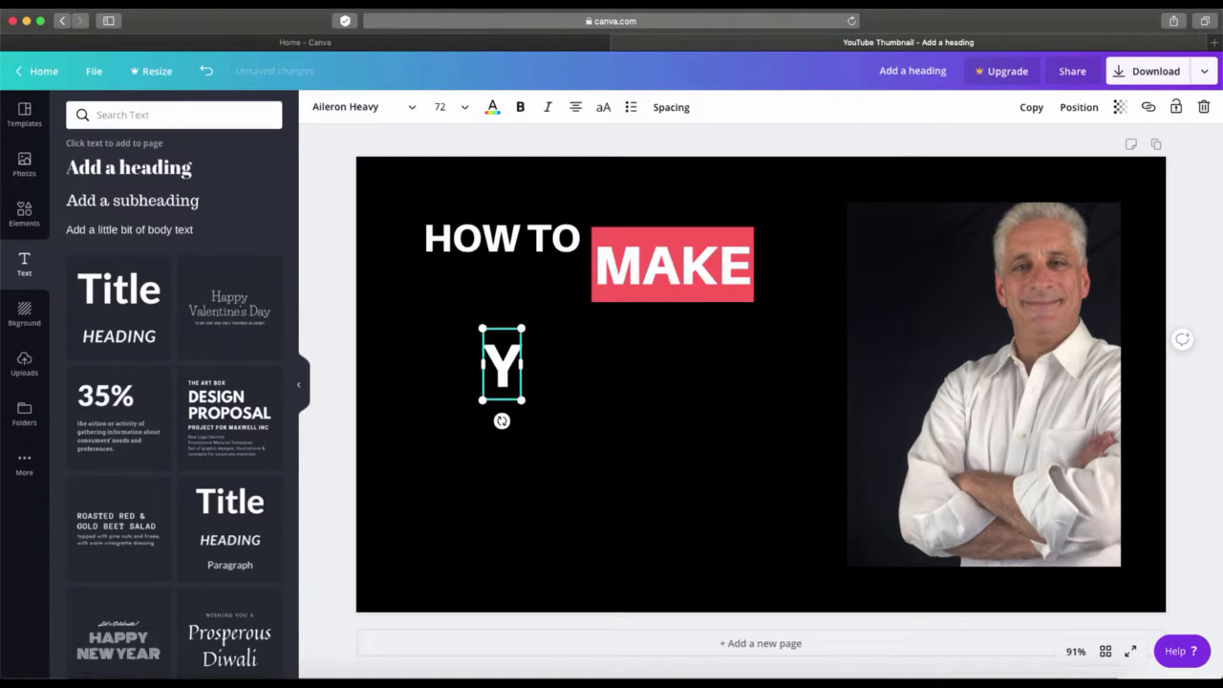
{"action": "type", "text": "ouTU"}
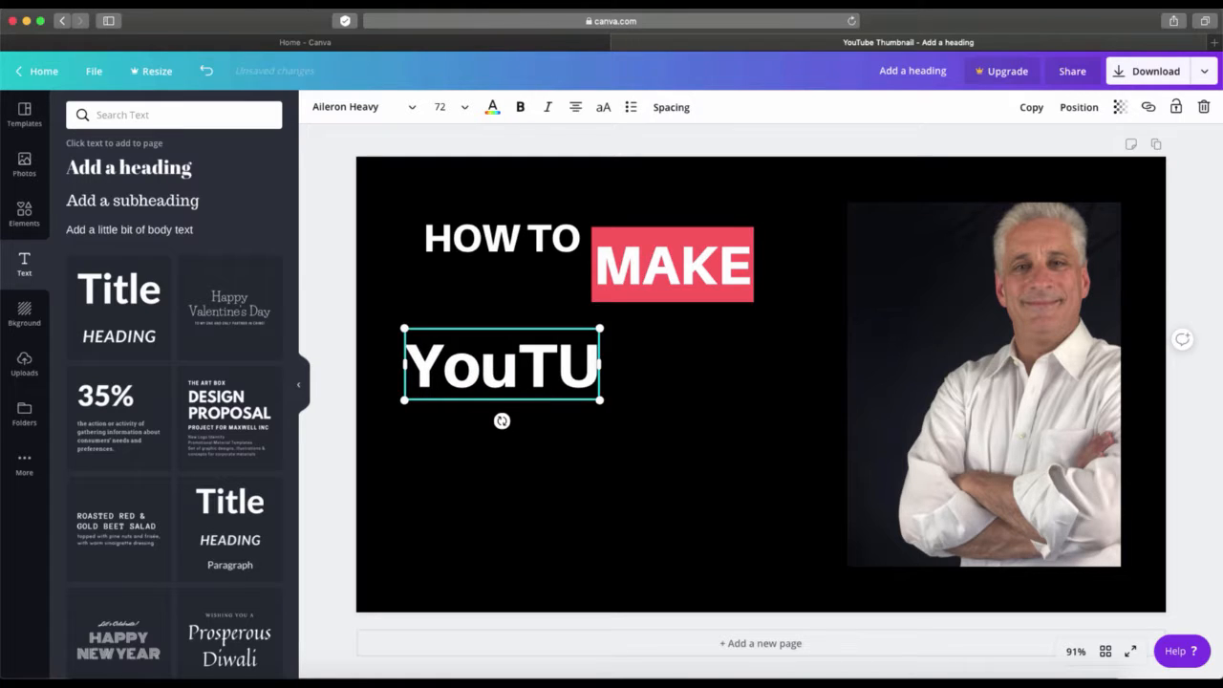
{"action": "key", "text": "BackSpace"}
{"action": "type", "text": "UBE"}
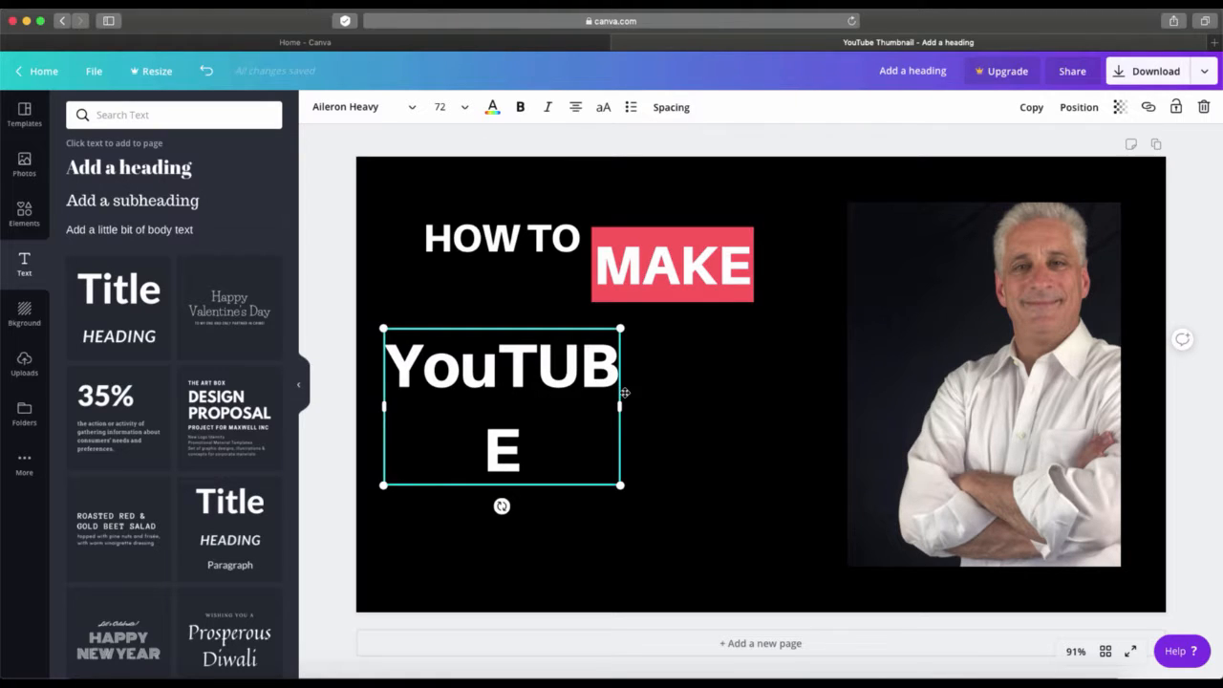
{"action": "left_click_drag", "start_coordinate": [620, 405], "coordinate": [664, 408]}
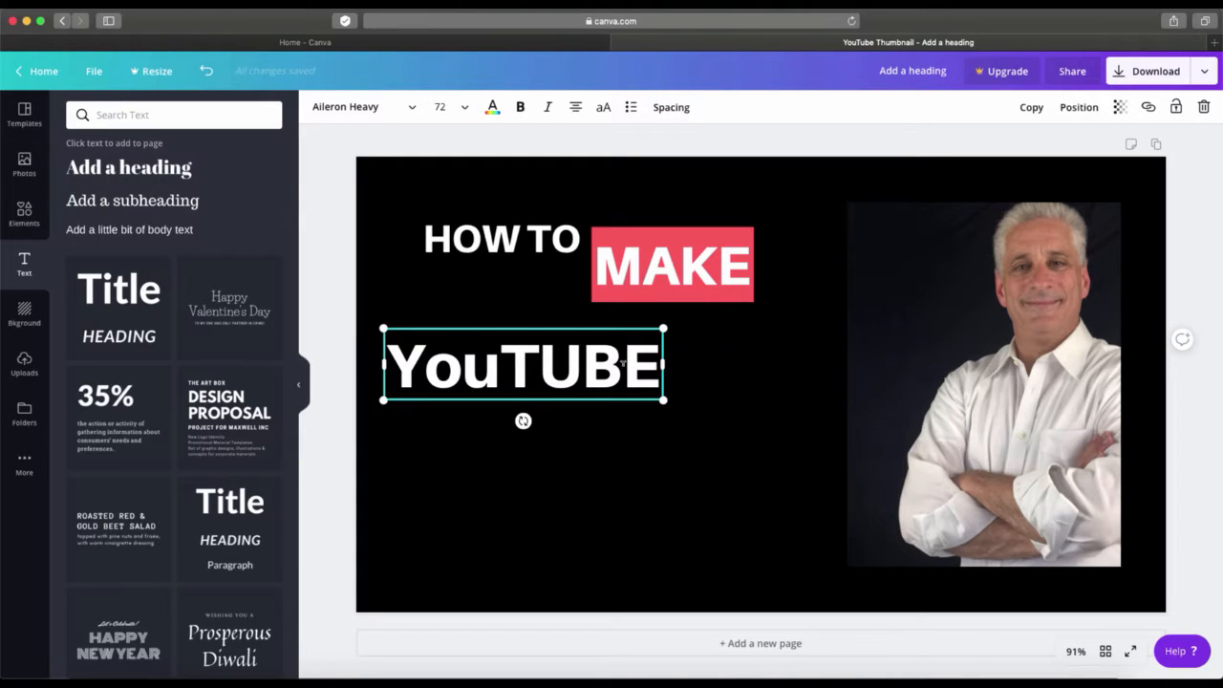
Rewrite the lower text as "YouTube" with only the Y and T capitalized.
{"action": "double_click", "coordinate": [622, 363]}
{"action": "left_click", "coordinate": [608, 363]}
{"action": "key", "text": "BackSpace"}
{"action": "key", "text": "BackSpace"}
{"action": "key", "text": "BackSpace"}
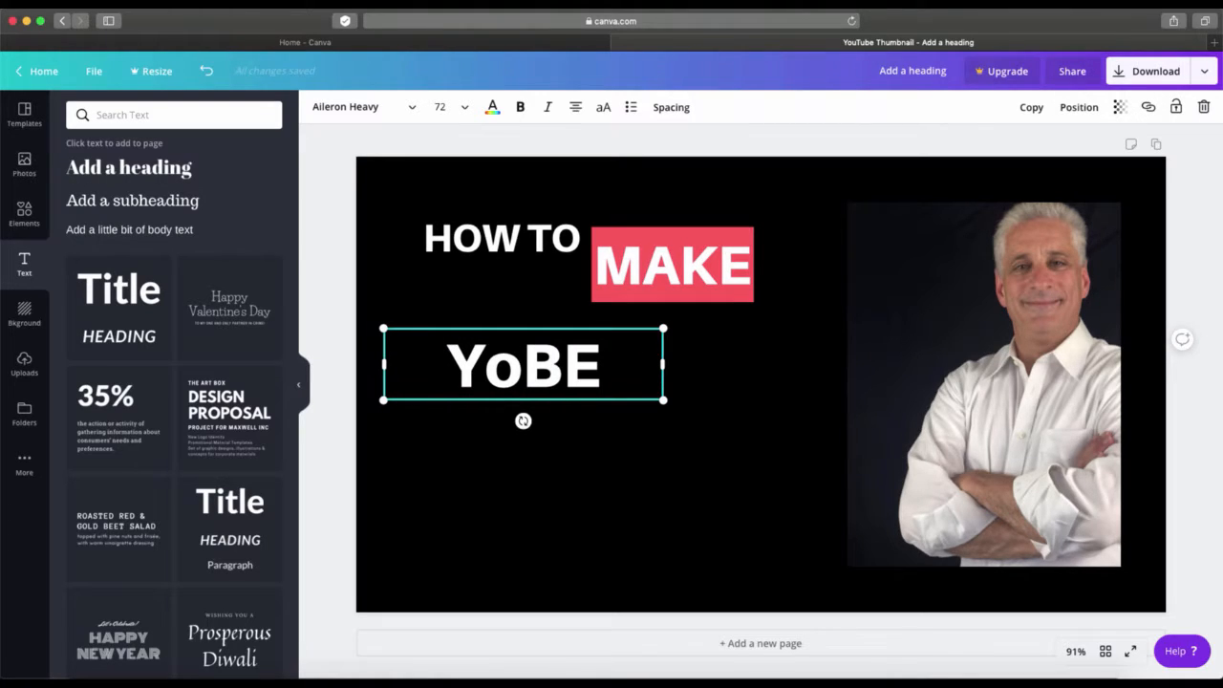
{"action": "double_click", "coordinate": [604, 369]}
{"action": "type", "text": "You"}
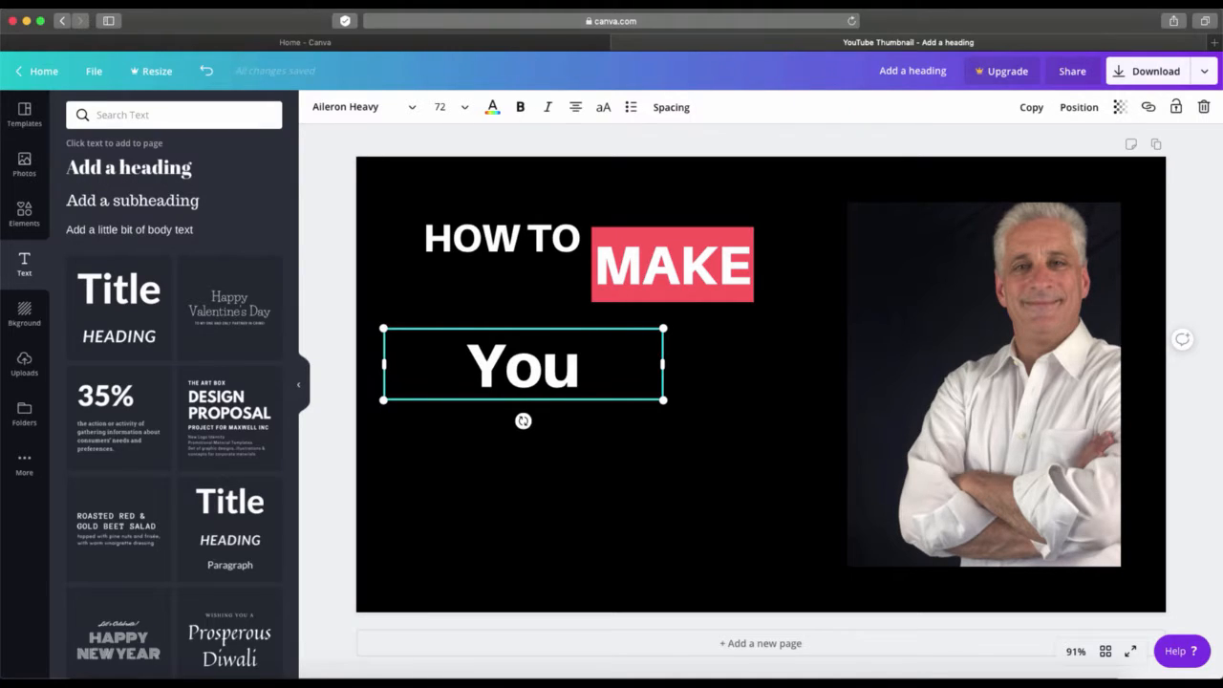
{"action": "type", "text": "Tube"}
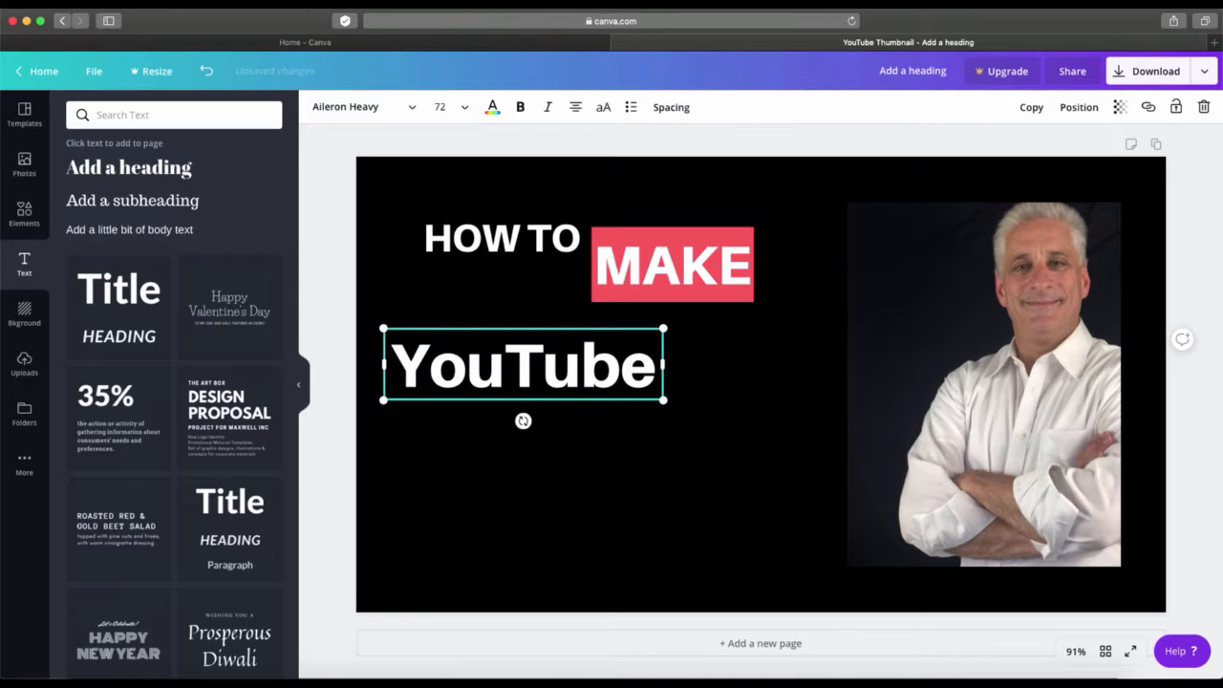
{"action": "left_click", "coordinate": [631, 445]}
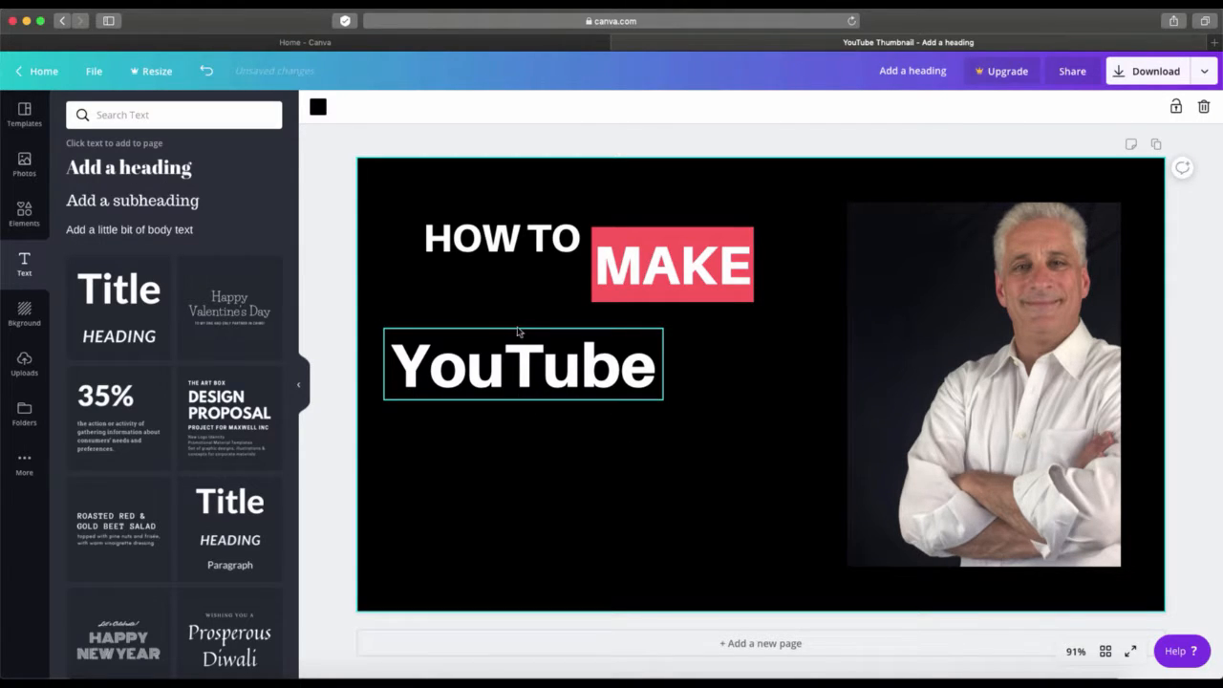
Move the "YouTube" text so its left edge lines up with the "HOW TO" text above it.
{"action": "left_click_drag", "start_coordinate": [523, 339], "coordinate": [564, 346]}
{"action": "left_click", "coordinate": [494, 472]}
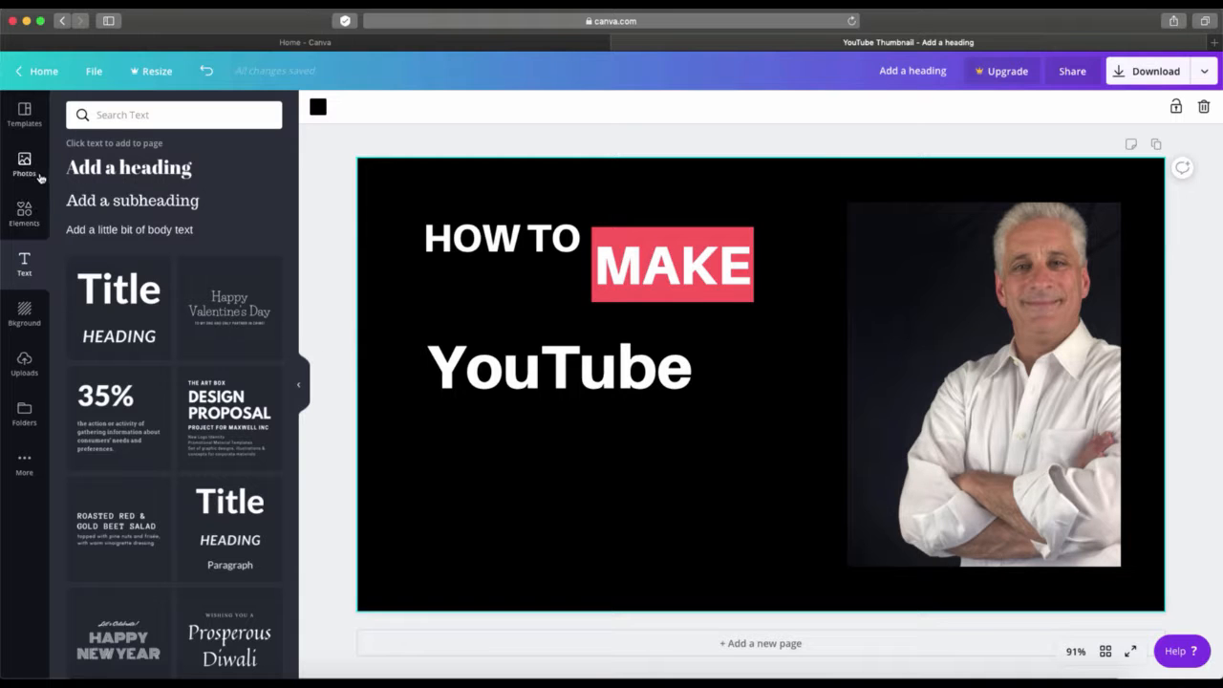
Add a white square and shape it into a wide, low rectangle directly below the "YouTube" text.
{"action": "left_click", "coordinate": [24, 208]}
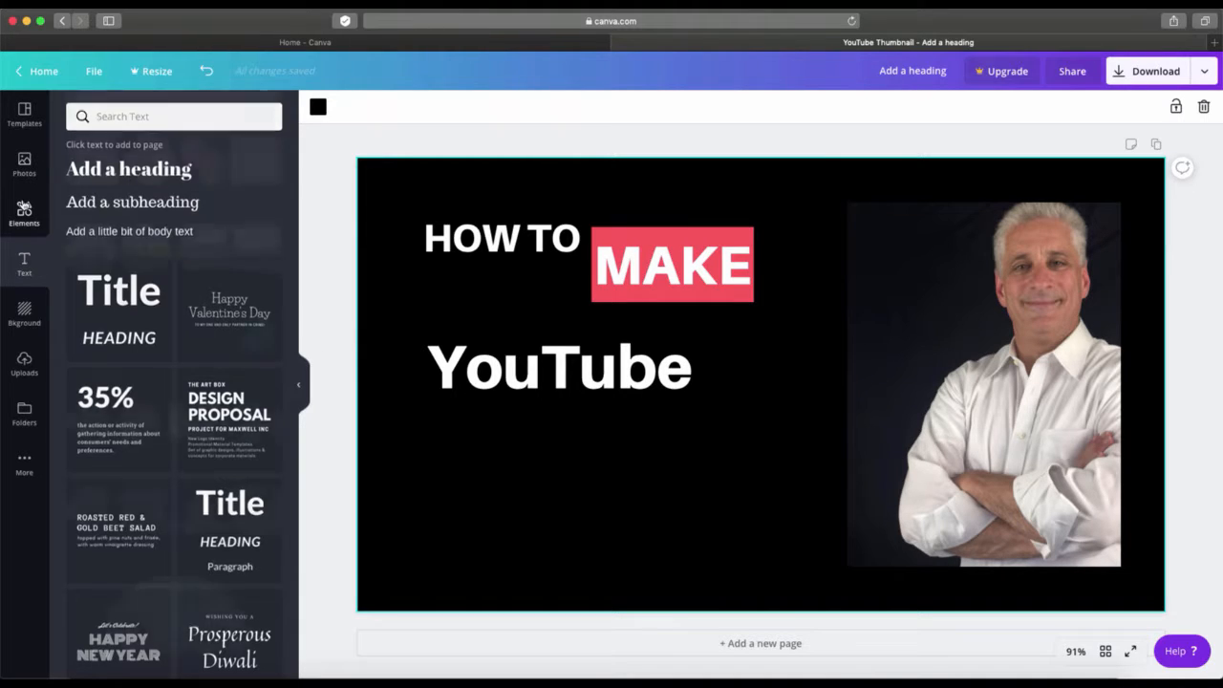
{"action": "left_click", "coordinate": [75, 196]}
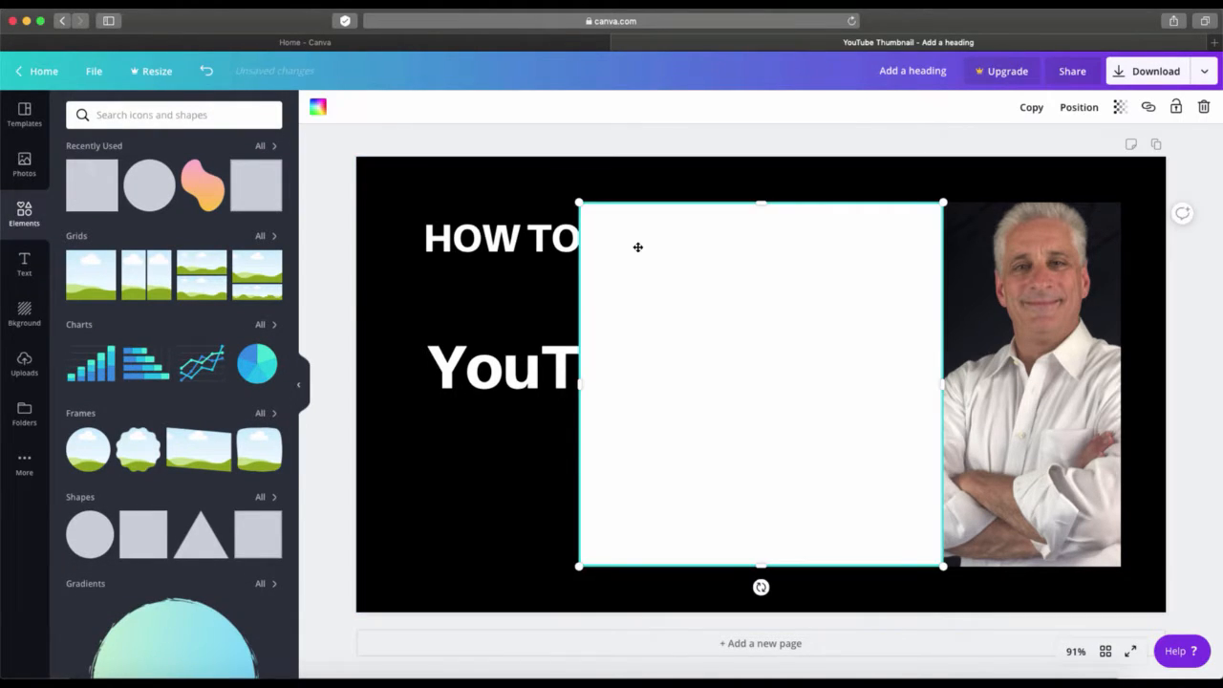
{"action": "left_click_drag", "start_coordinate": [761, 201], "coordinate": [617, 436]}
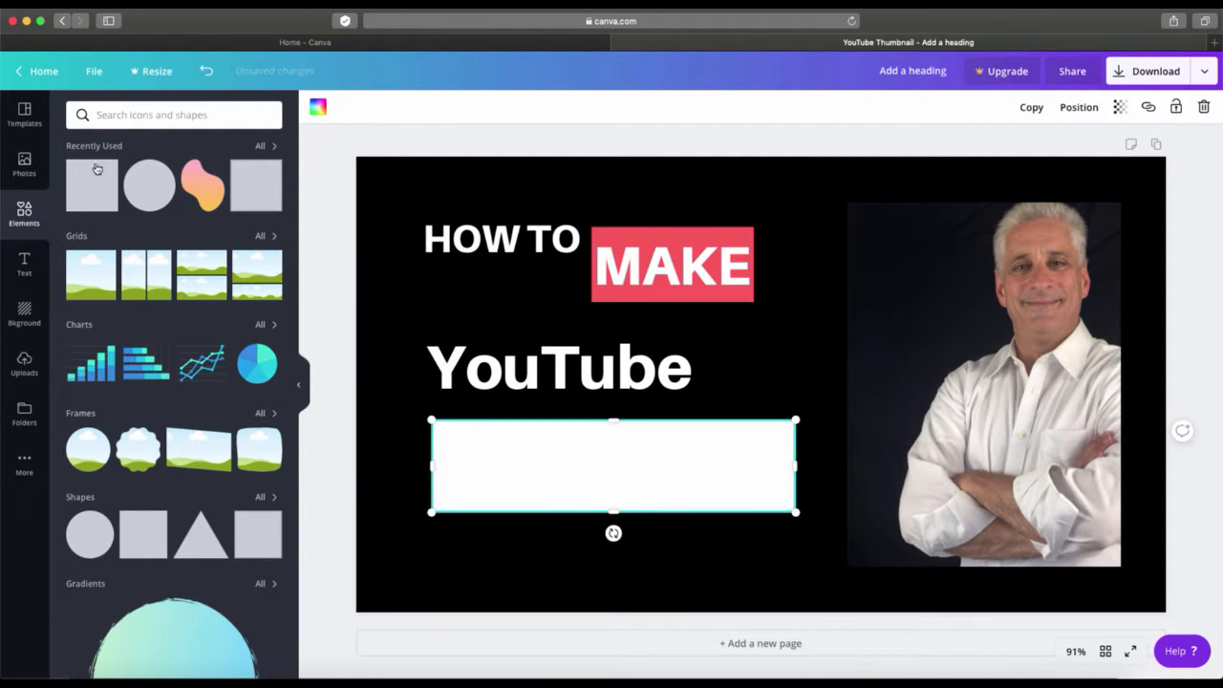
Duplicate the "YouTube" text and shift the copy down and to the right of the original.
{"action": "left_click", "coordinate": [24, 260]}
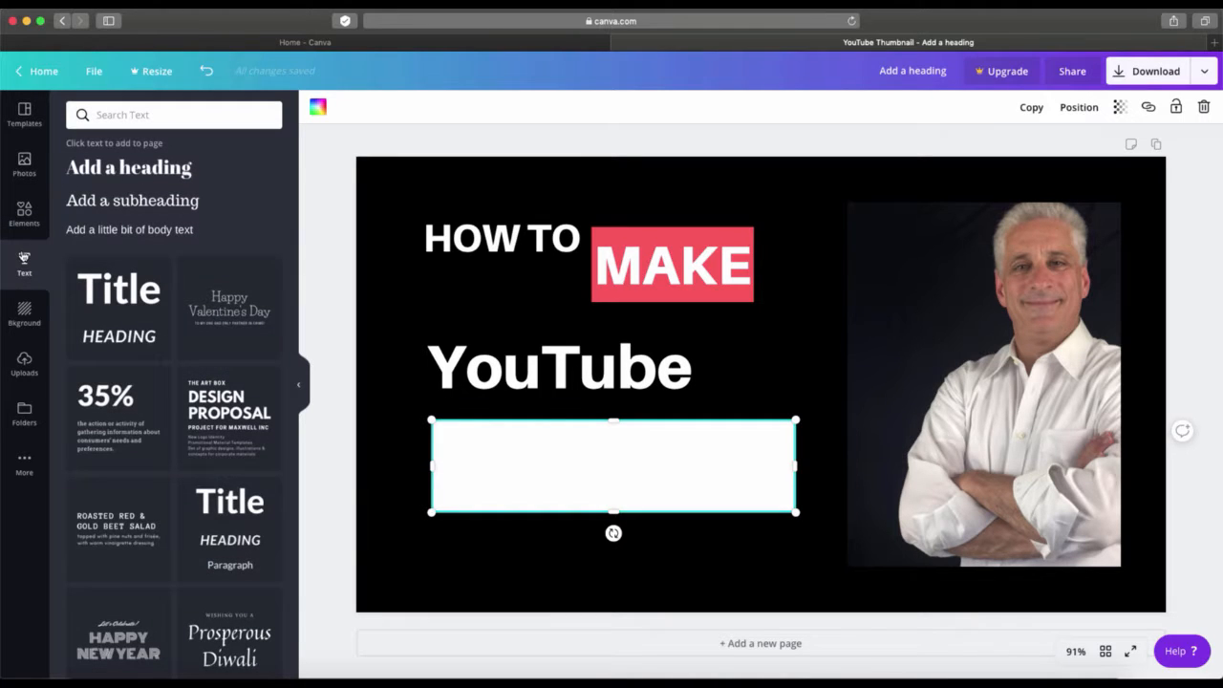
{"action": "left_click", "coordinate": [499, 347]}
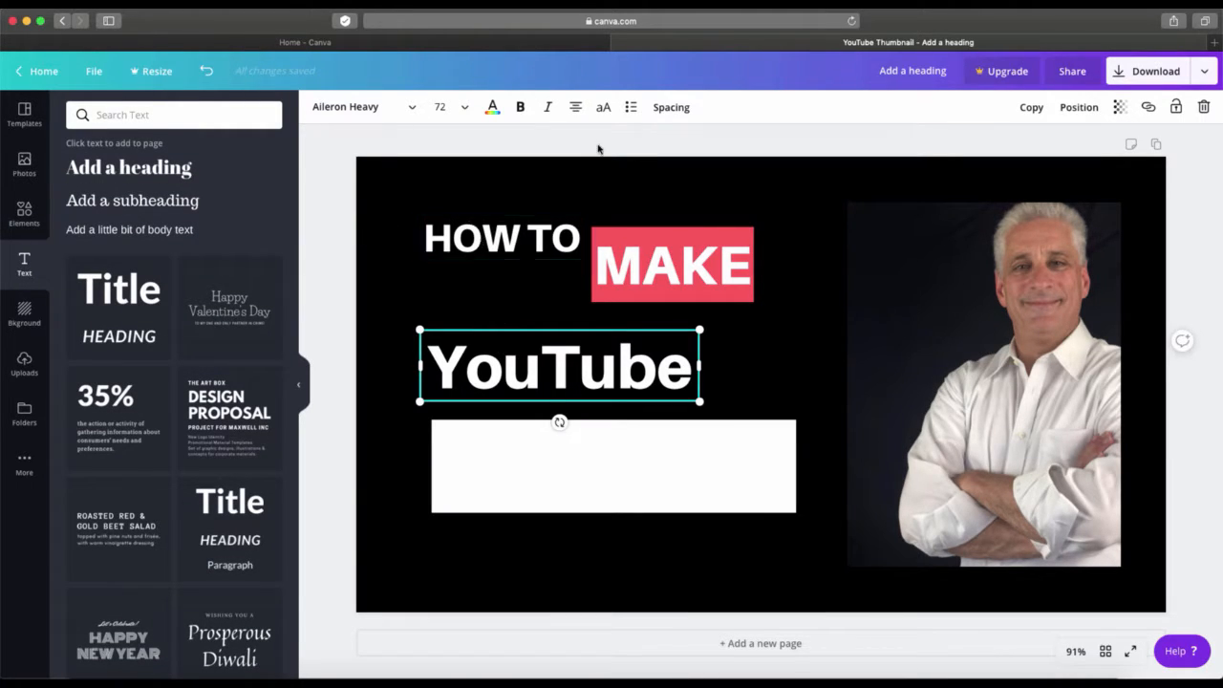
{"action": "left_click", "coordinate": [1031, 108]}
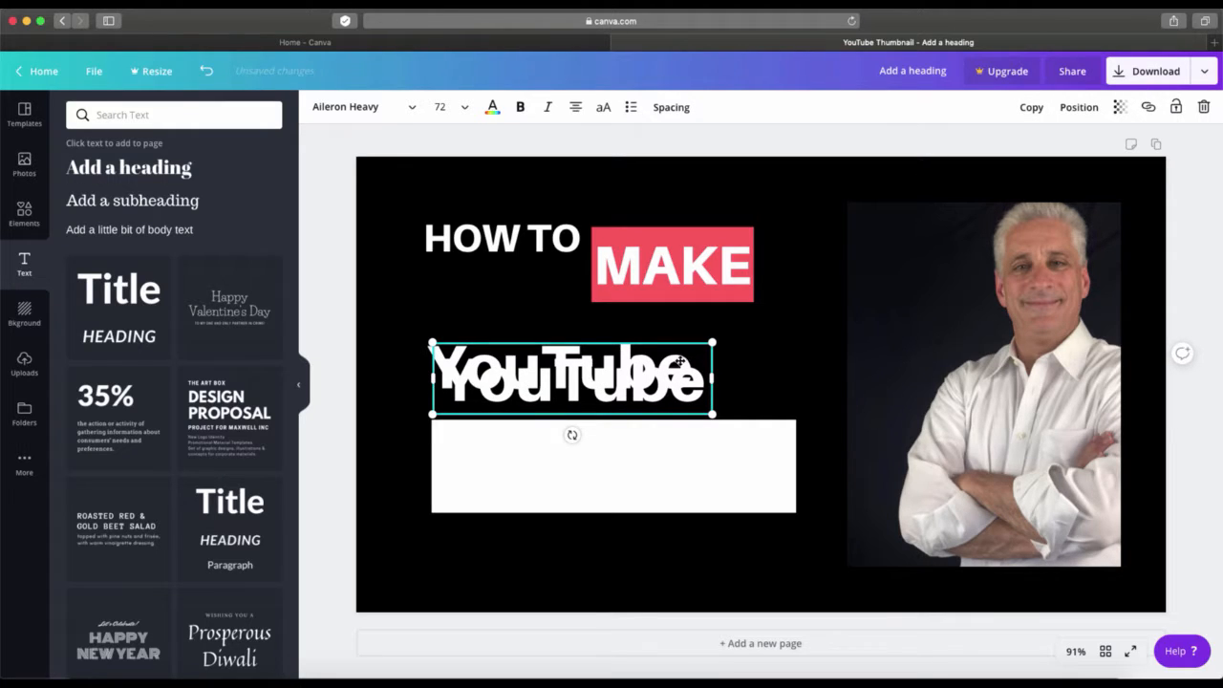
{"action": "double_click", "coordinate": [640, 372]}
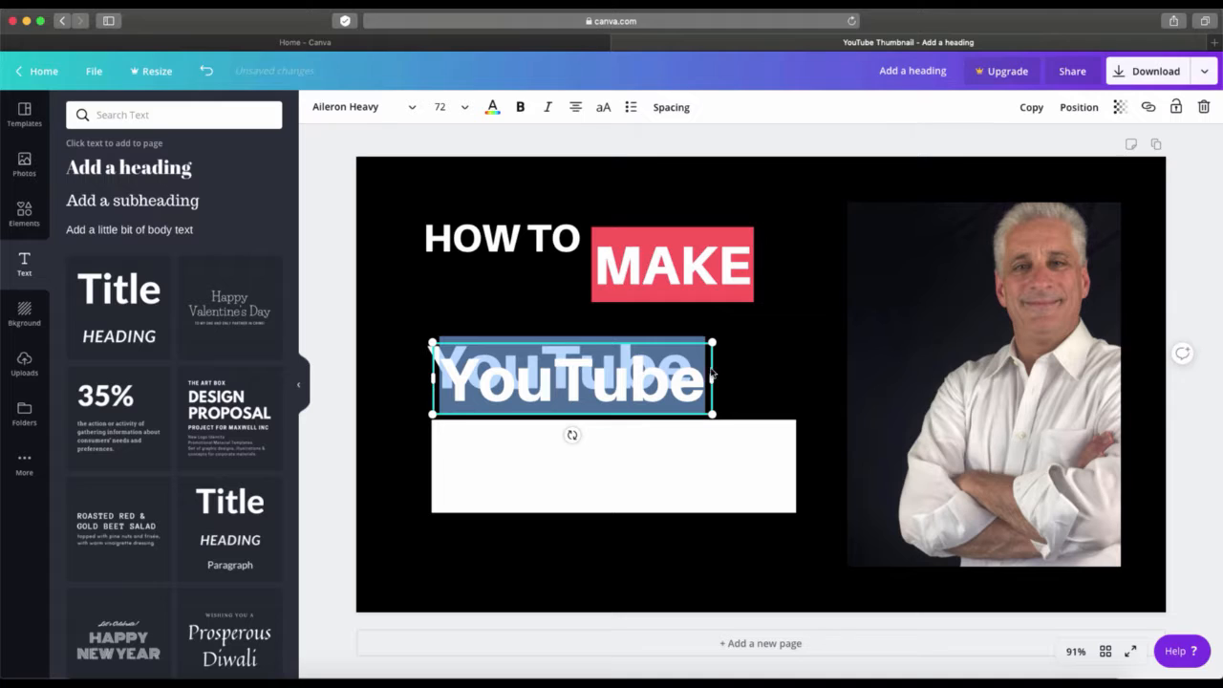
{"action": "left_click", "coordinate": [787, 371]}
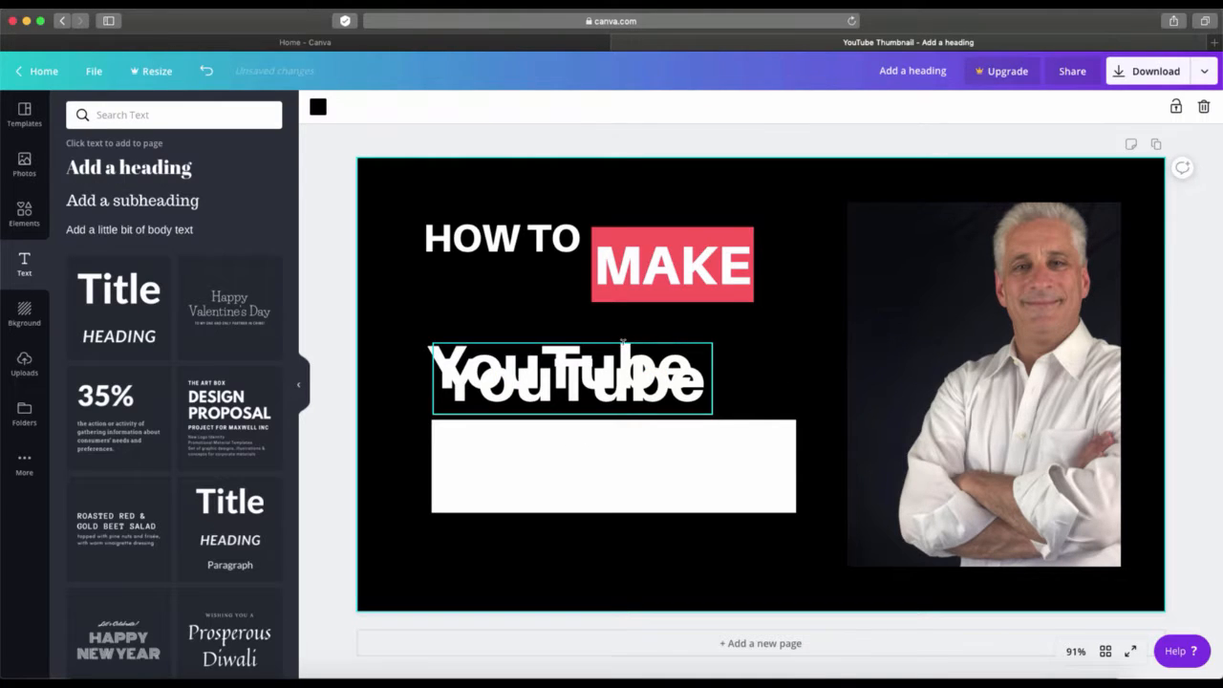
{"action": "left_click_drag", "start_coordinate": [625, 357], "coordinate": [674, 381]}
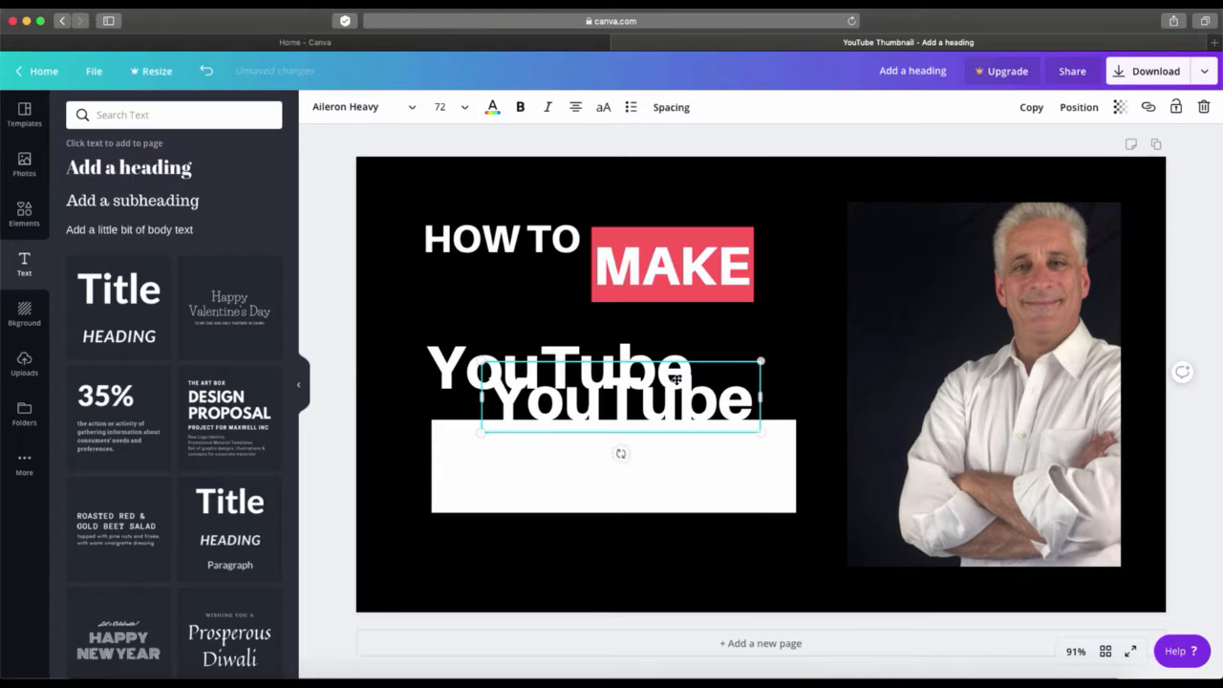
Color the "YouTube" copy red and place it on the white rectangle.
{"action": "left_click", "coordinate": [492, 107]}
{"action": "left_click", "coordinate": [88, 334]}
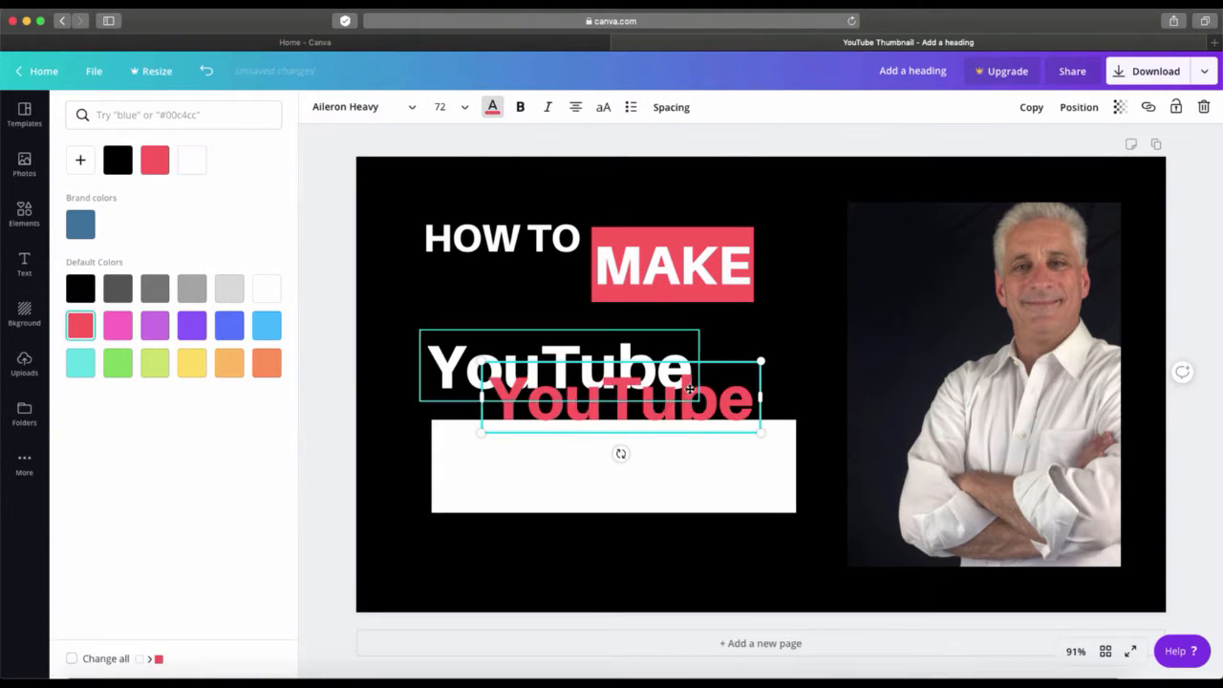
{"action": "left_click_drag", "start_coordinate": [726, 395], "coordinate": [722, 459]}
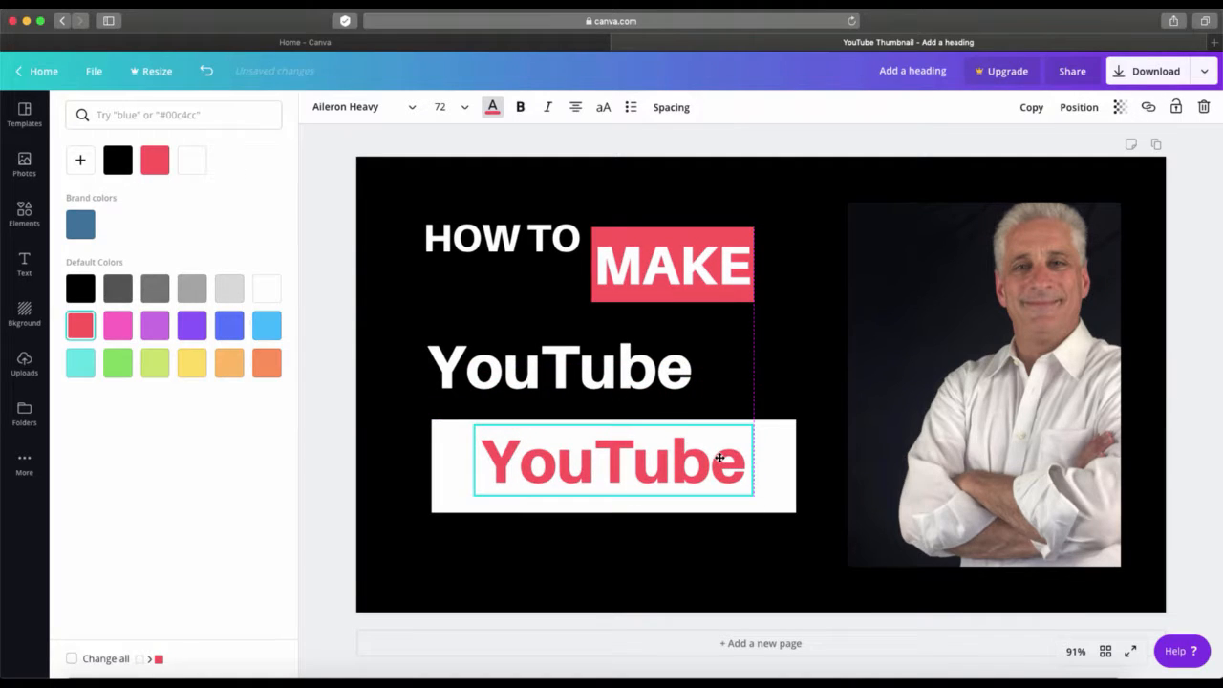
Replace the red text with "Thumbnails" and widen its text box on both sides so the word fits on one line.
{"action": "double_click", "coordinate": [732, 456]}
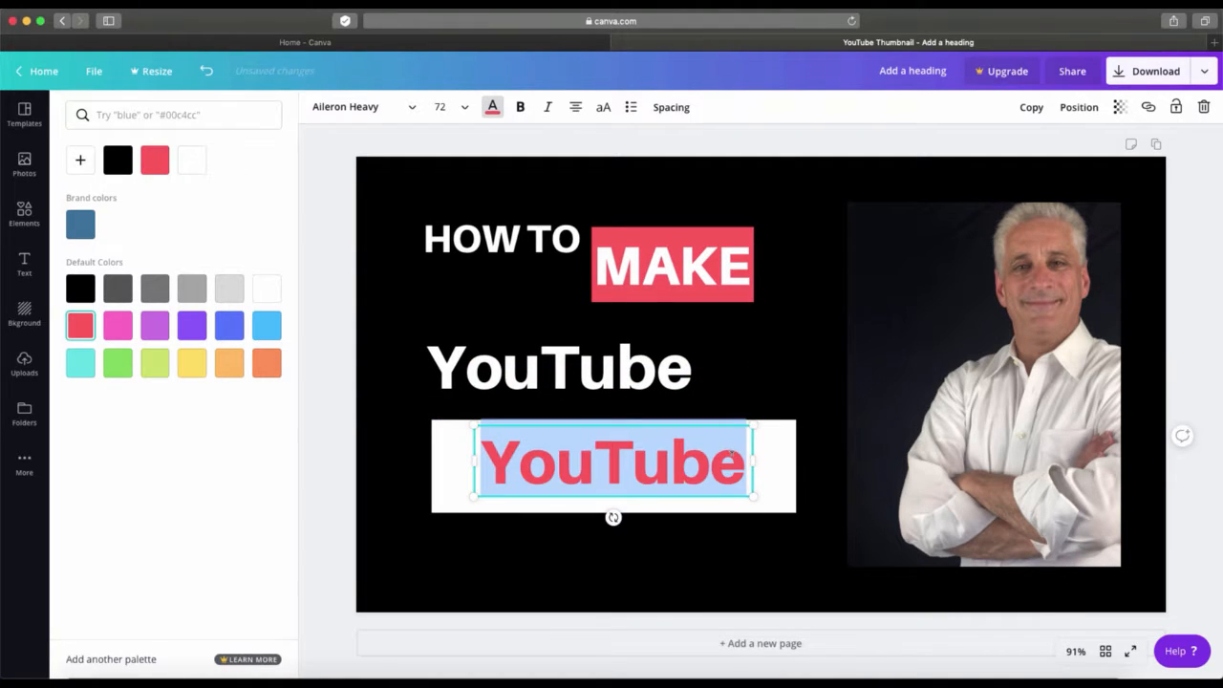
{"action": "type", "text": "Th"}
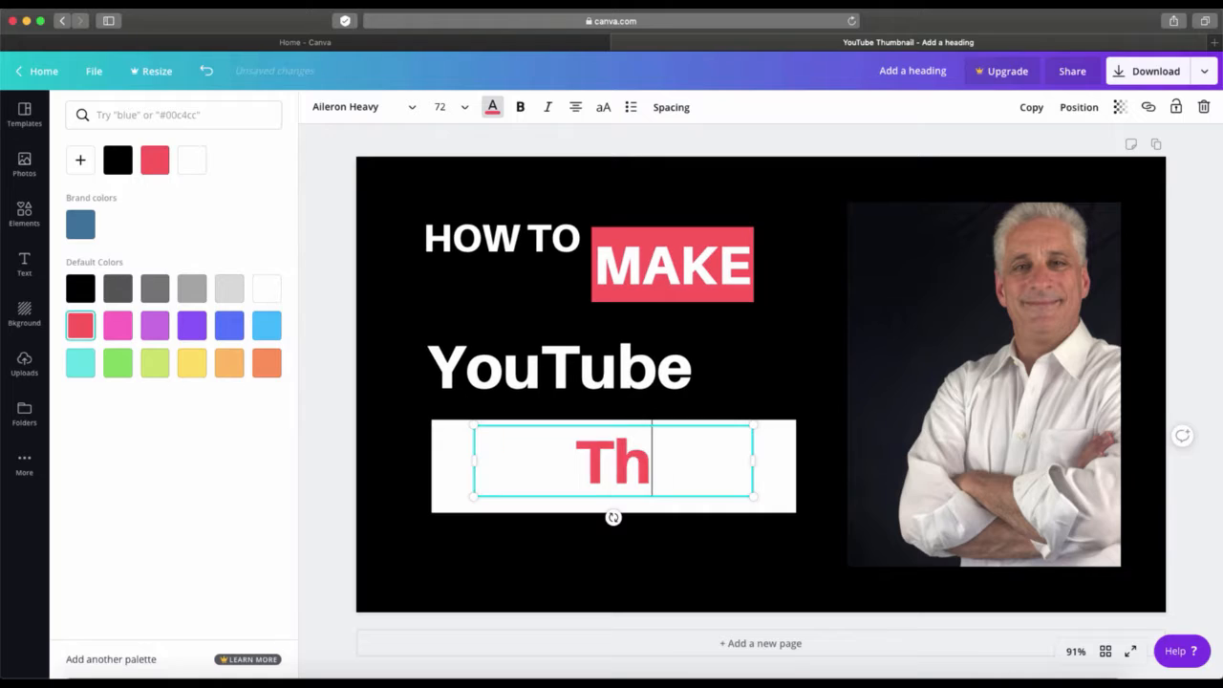
{"action": "type", "text": "umb"}
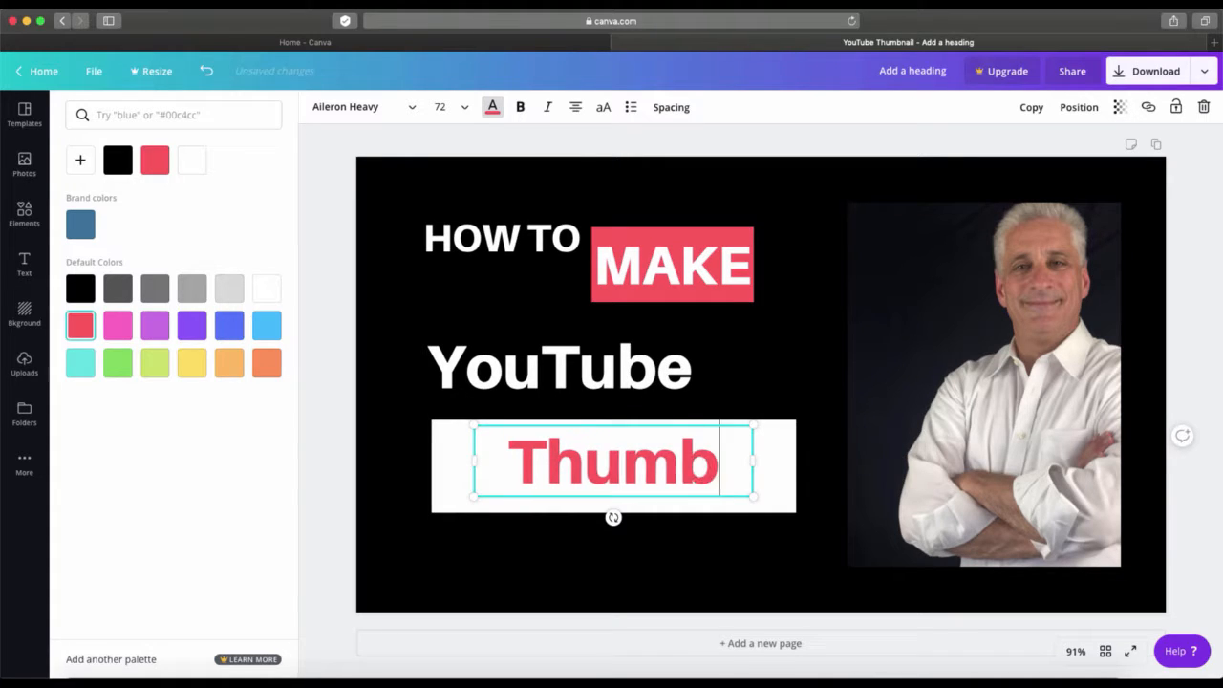
{"action": "type", "text": "nails"}
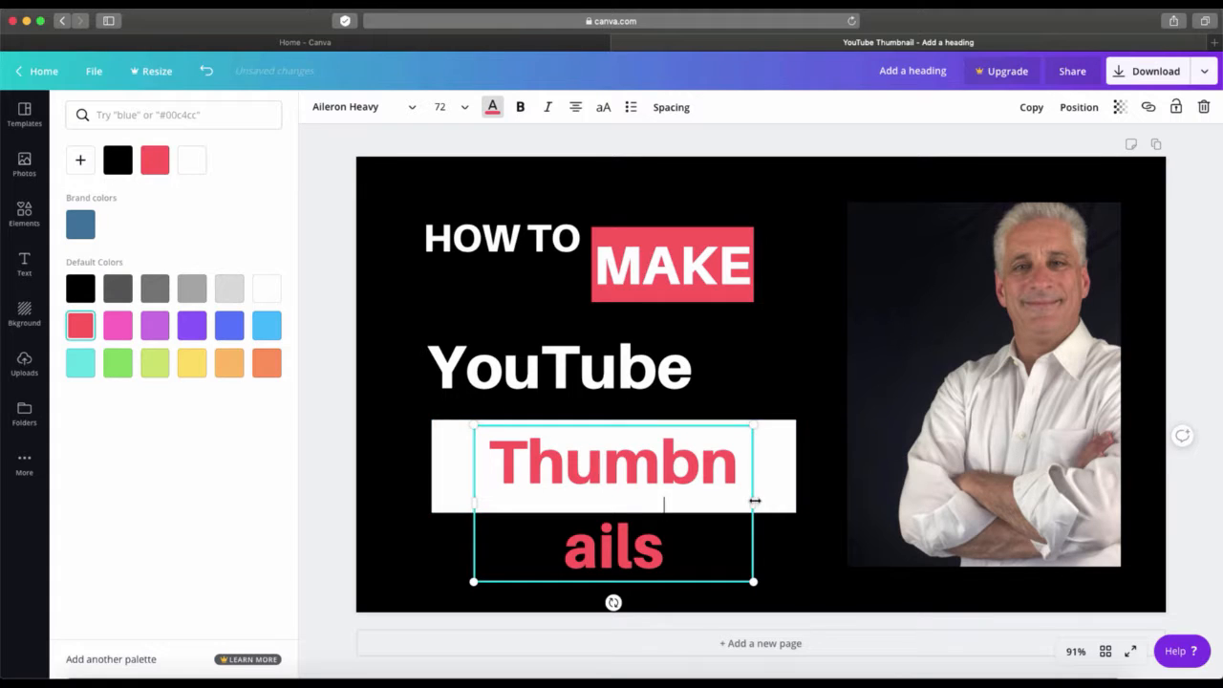
{"action": "left_click_drag", "start_coordinate": [755, 498], "coordinate": [788, 498]}
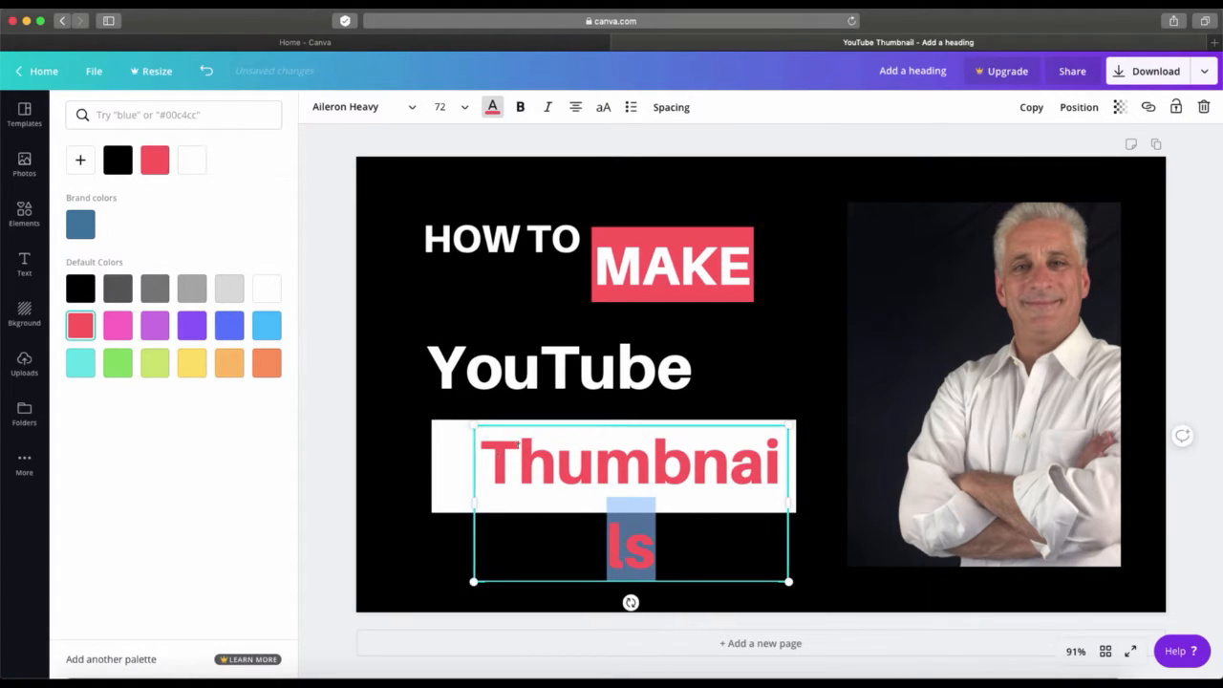
{"action": "left_click_drag", "start_coordinate": [472, 500], "coordinate": [437, 497]}
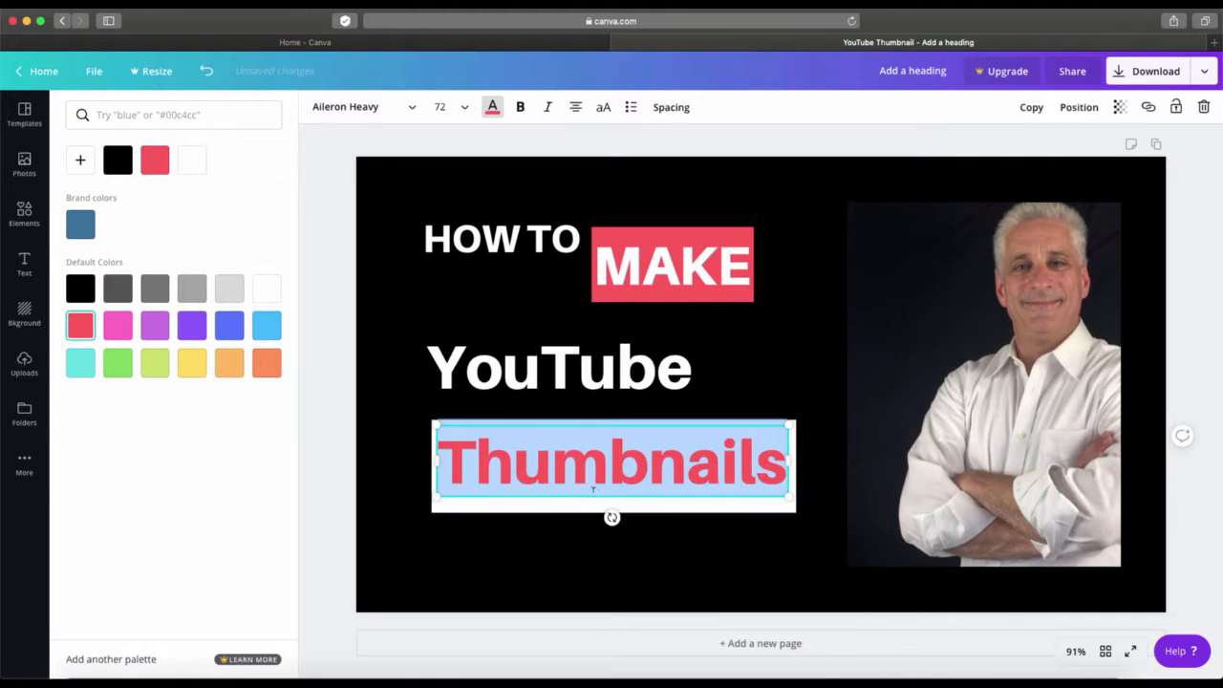
{"action": "left_click", "coordinate": [776, 380]}
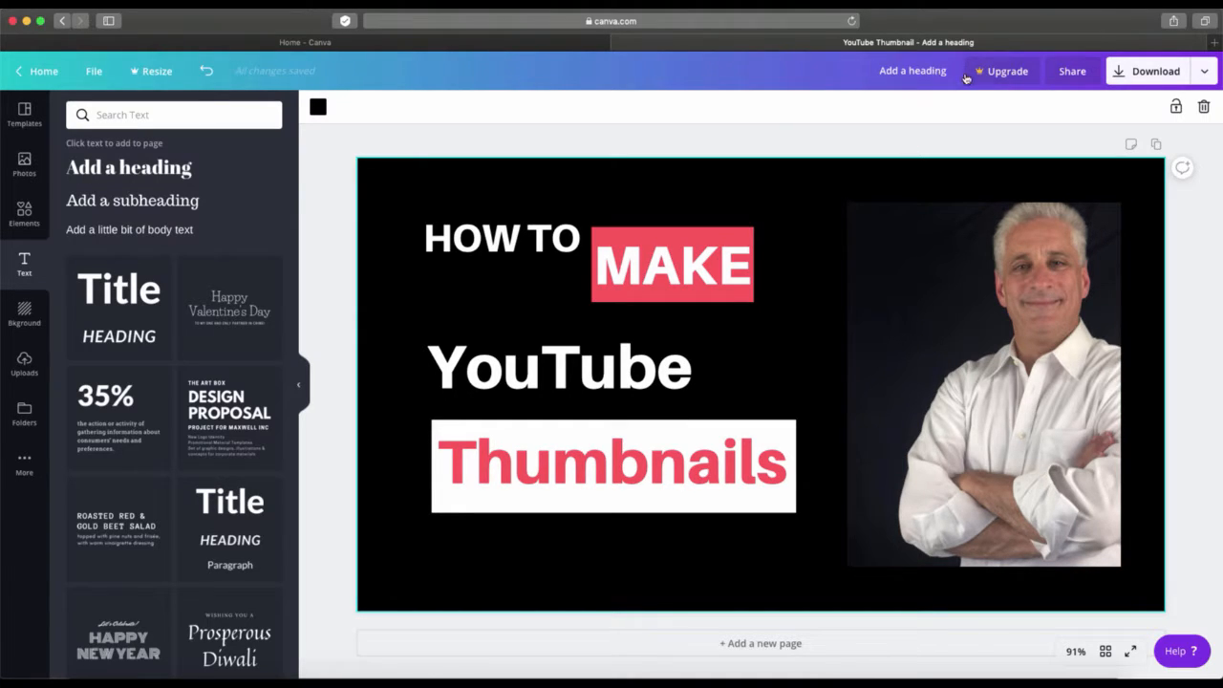
Download the thumbnail as a PNG, dismiss the trial offer, and review the exported image before returning to the Canva design.
{"action": "left_click", "coordinate": [1205, 74]}
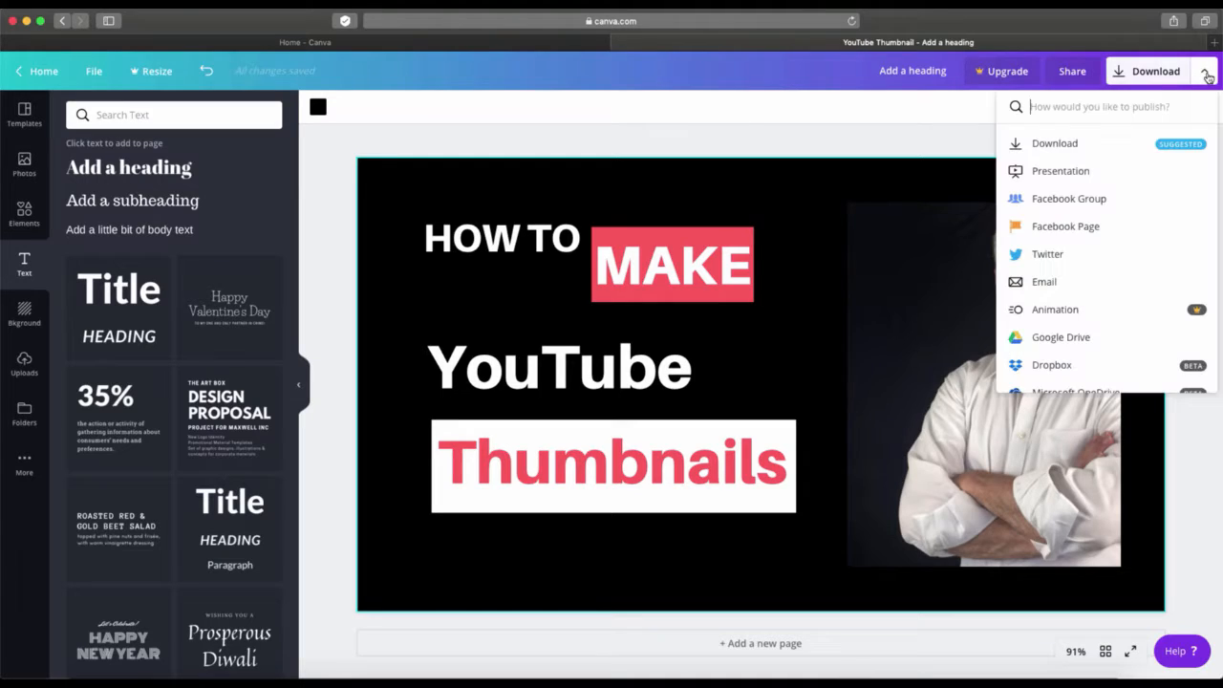
{"action": "left_click", "coordinate": [1153, 76]}
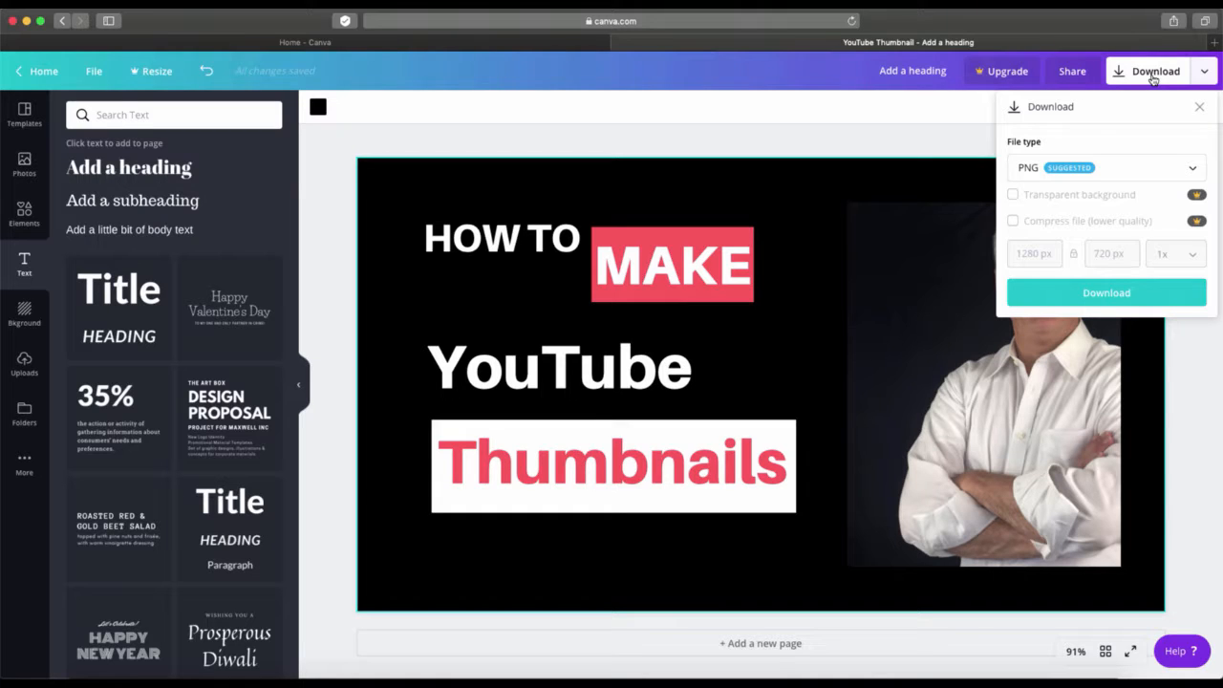
{"action": "left_click", "coordinate": [1123, 293]}
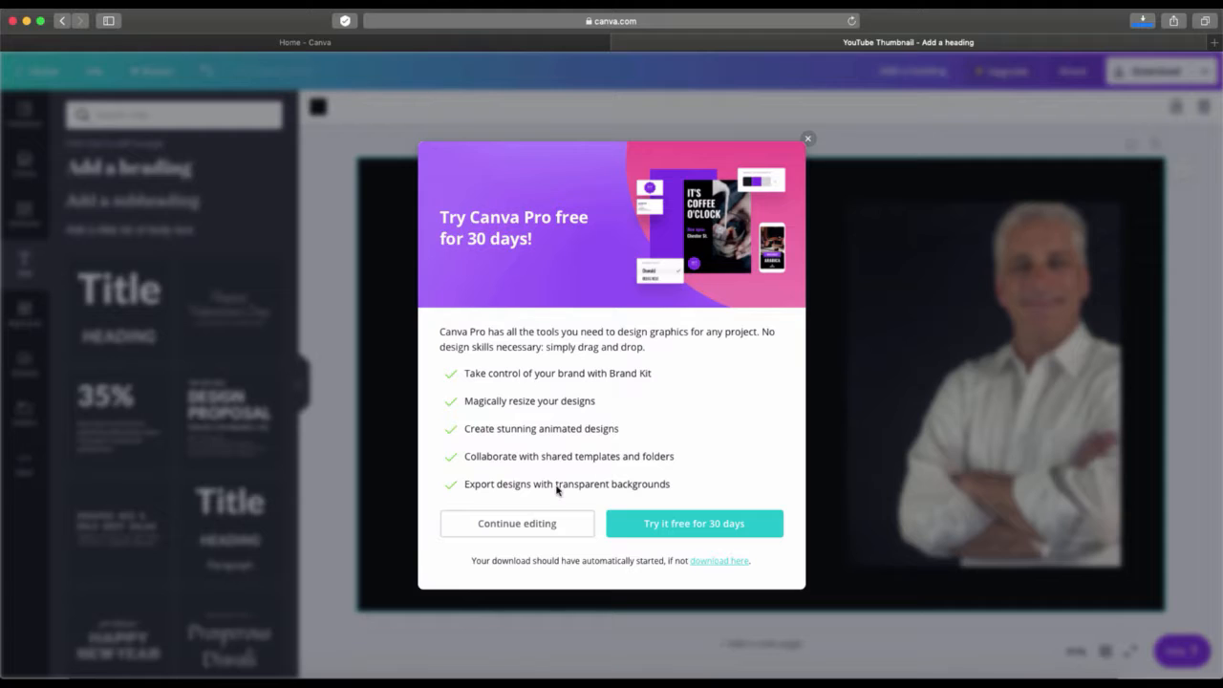
{"action": "left_click", "coordinate": [556, 526]}
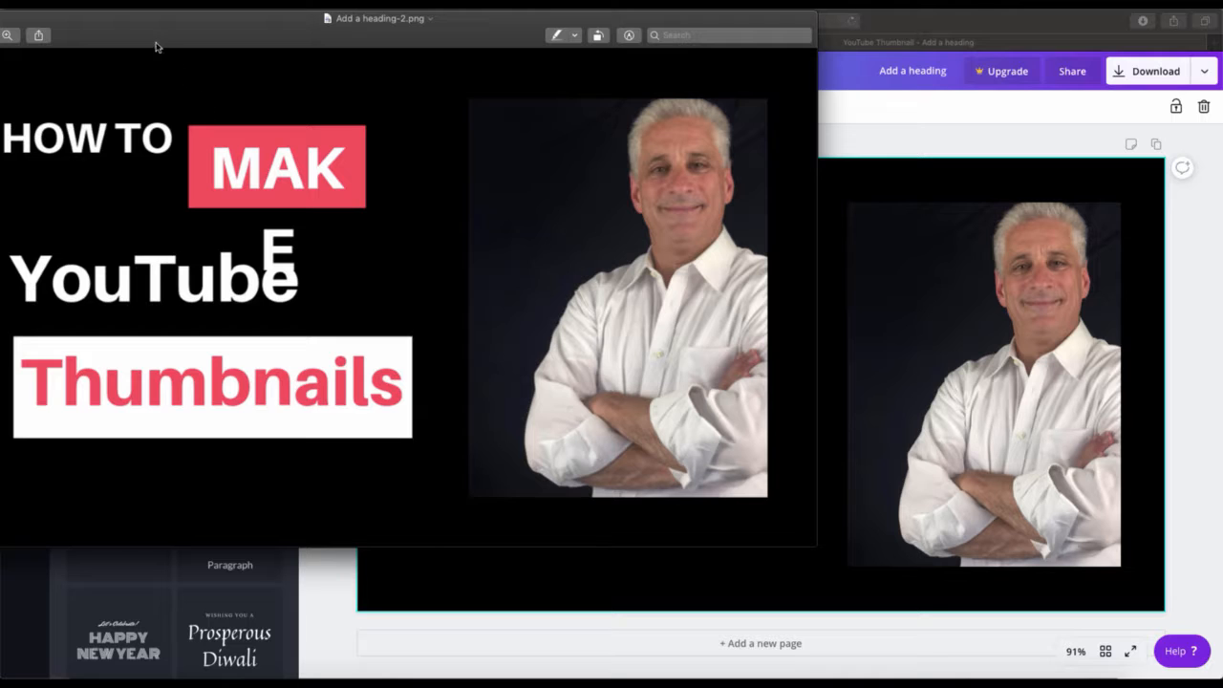
{"action": "left_click_drag", "start_coordinate": [165, 40], "coordinate": [315, 68]}
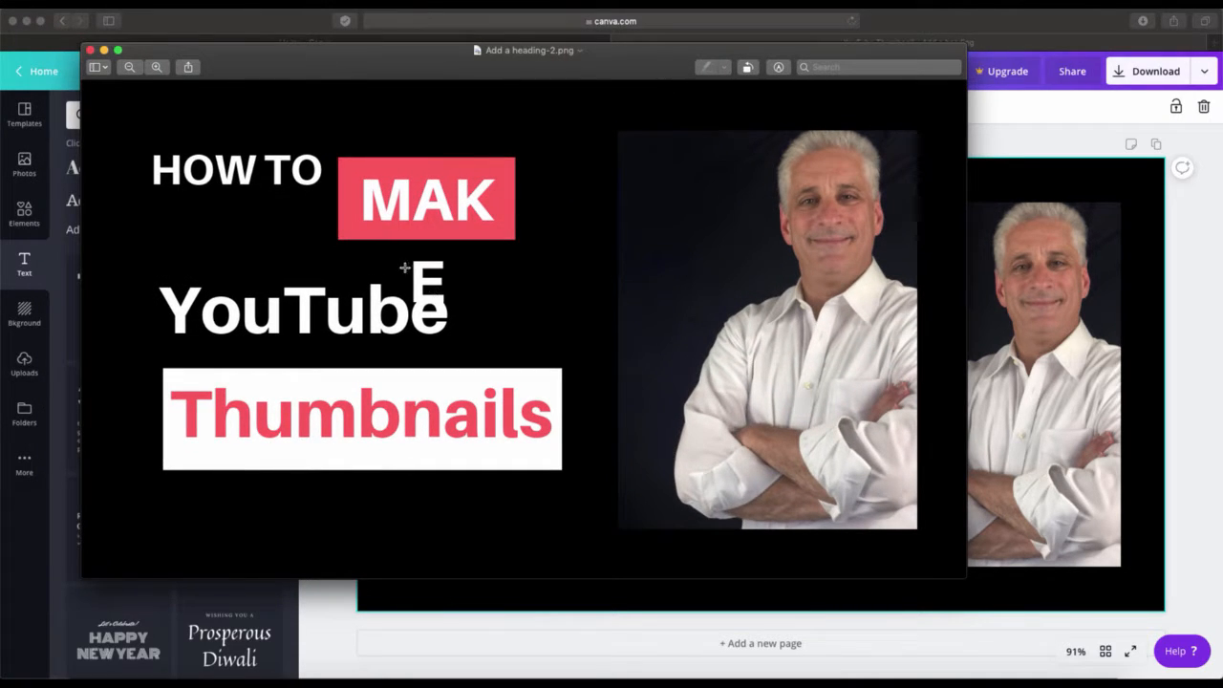
{"action": "left_click", "coordinate": [1028, 35]}
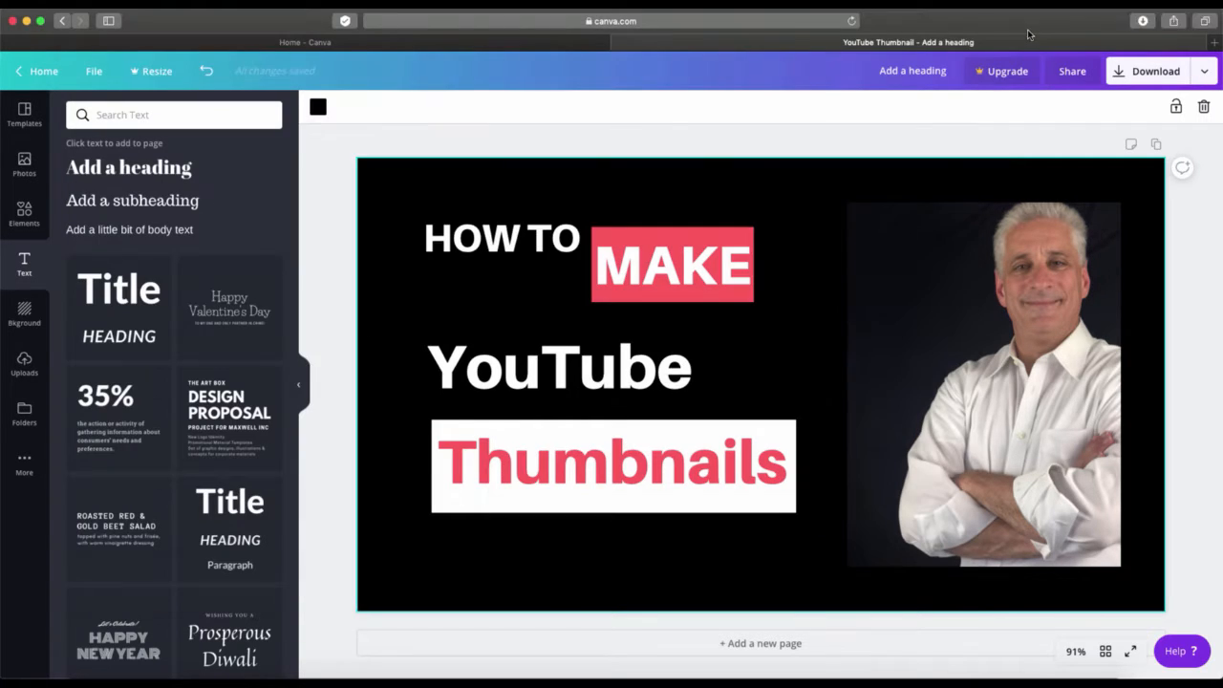
Widen the "MAKE" text box slightly to give the word spare room, and select the red rectangle behind it.
{"action": "left_click", "coordinate": [746, 276]}
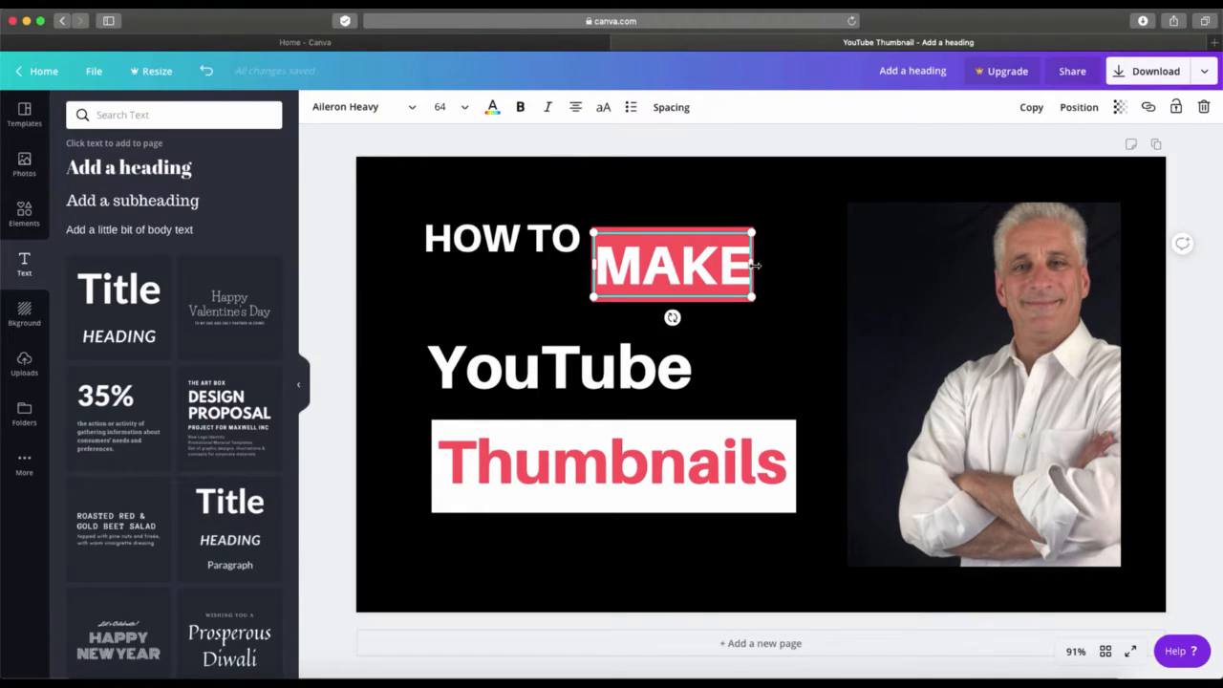
{"action": "left_click_drag", "start_coordinate": [754, 266], "coordinate": [768, 264]}
{"action": "left_click", "coordinate": [729, 226]}
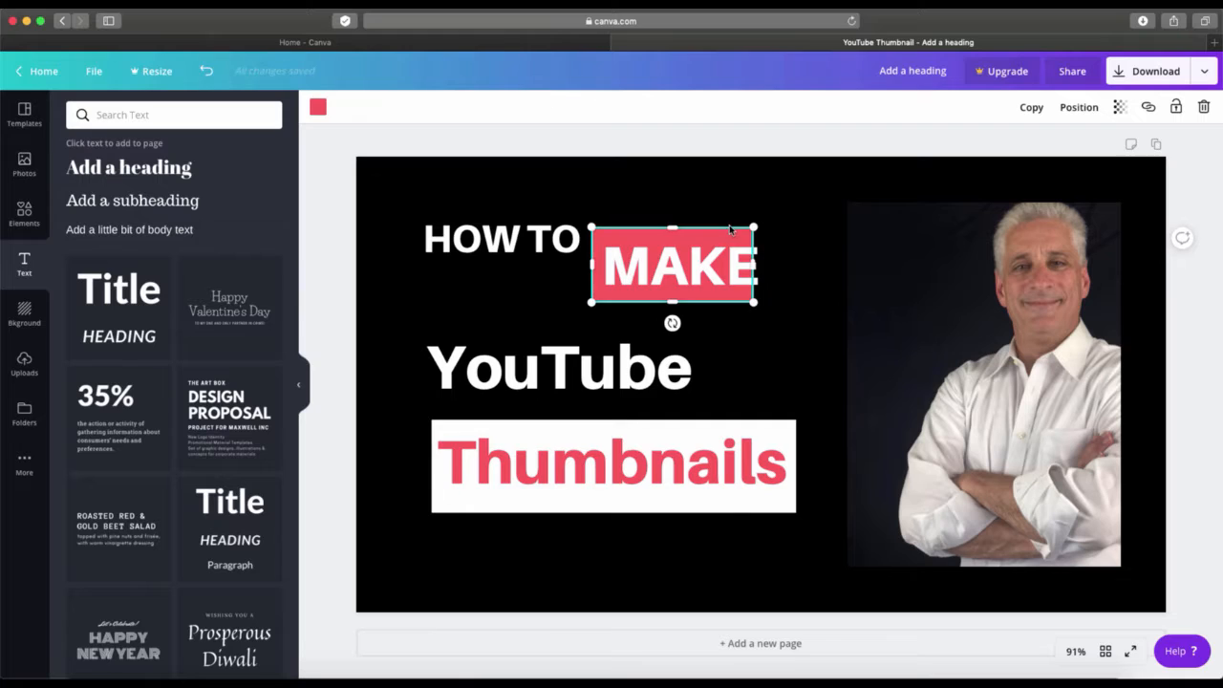